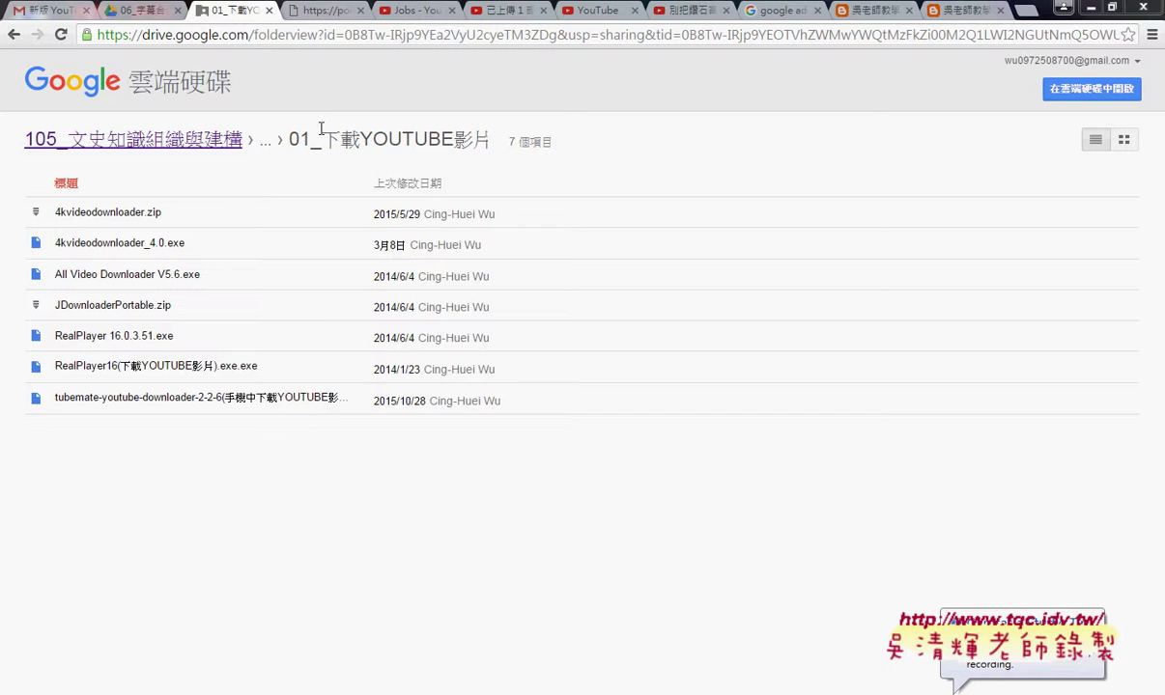
Step: Highlight the 01_下載YOUTUBE影片 folder name, then go back to the parent 04_工具程式 Drive folder
{"action": "left_click_drag", "start_coordinate": [321, 140], "coordinate": [491, 140]}
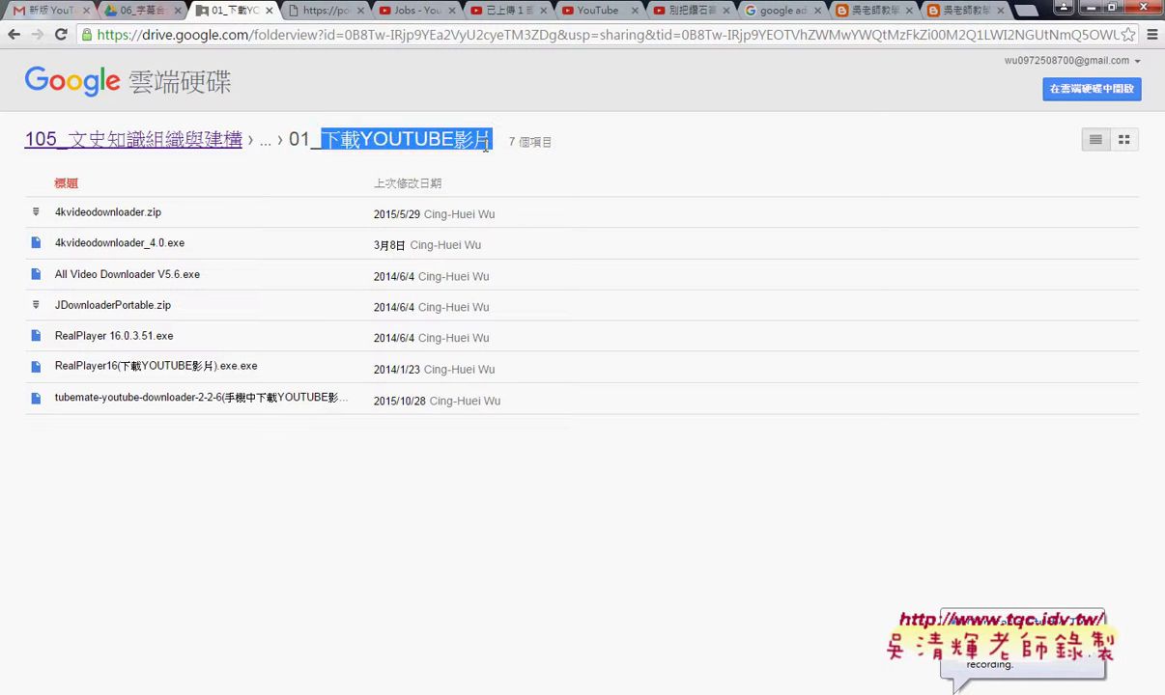
{"action": "left_click", "coordinate": [13, 34]}
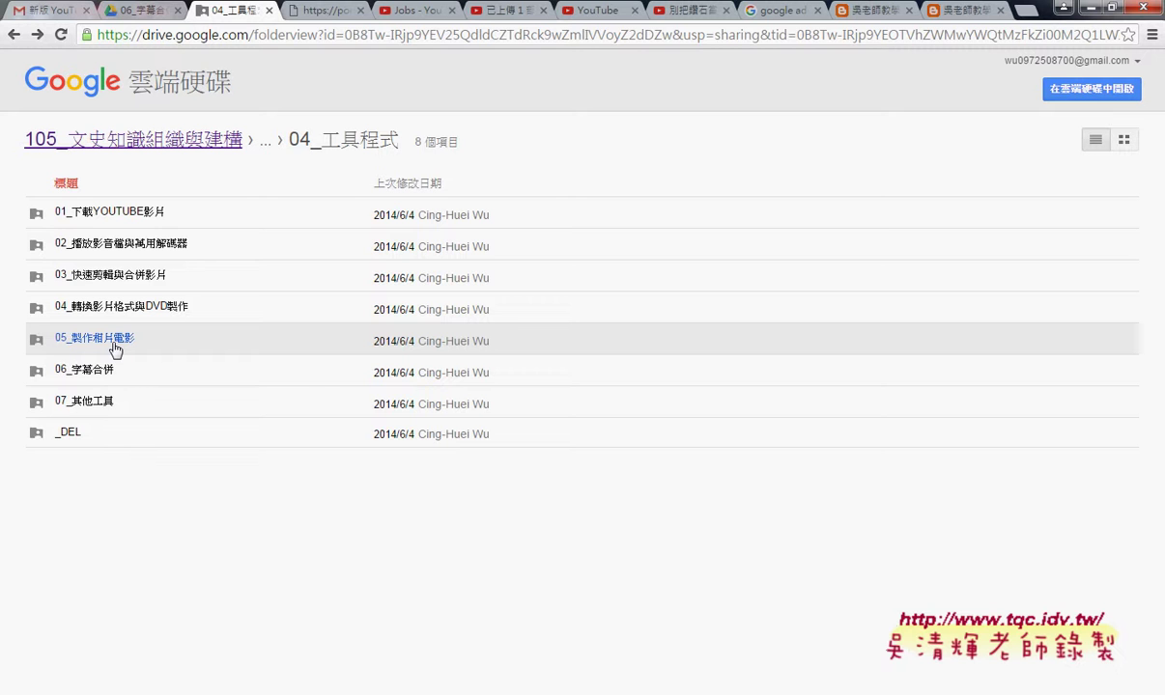
Step: Look inside 05_製作相片電影, return to 04_工具程式, then switch to the blog post tab
{"action": "left_click", "coordinate": [114, 346]}
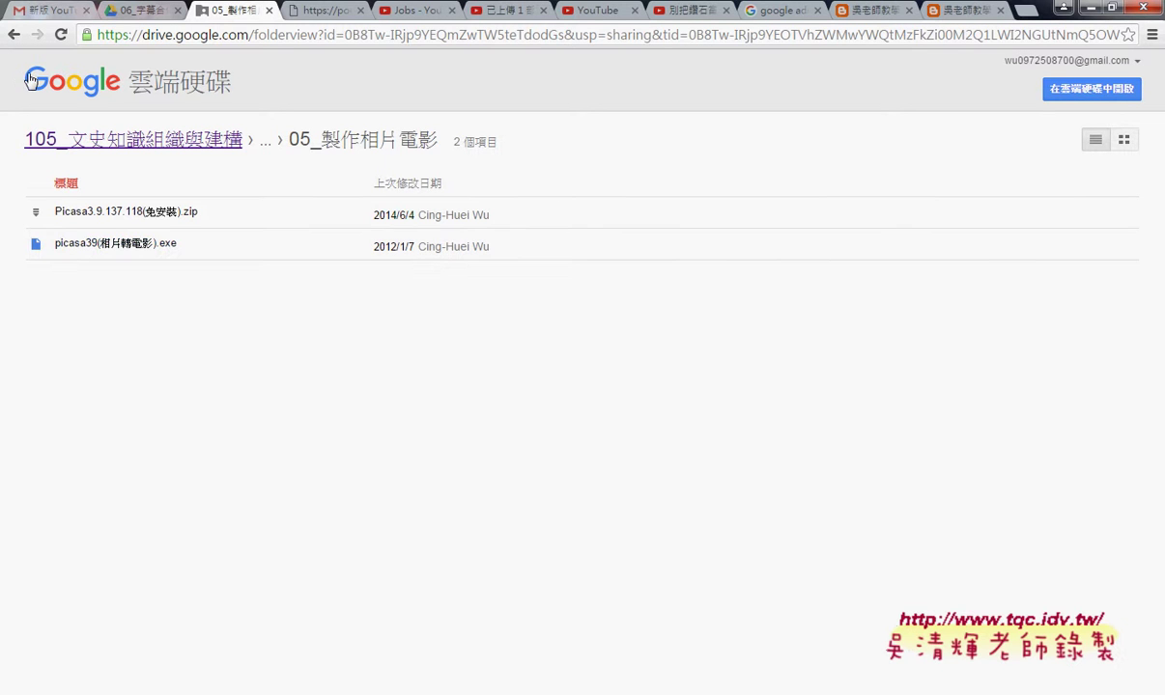
{"action": "left_click", "coordinate": [16, 36]}
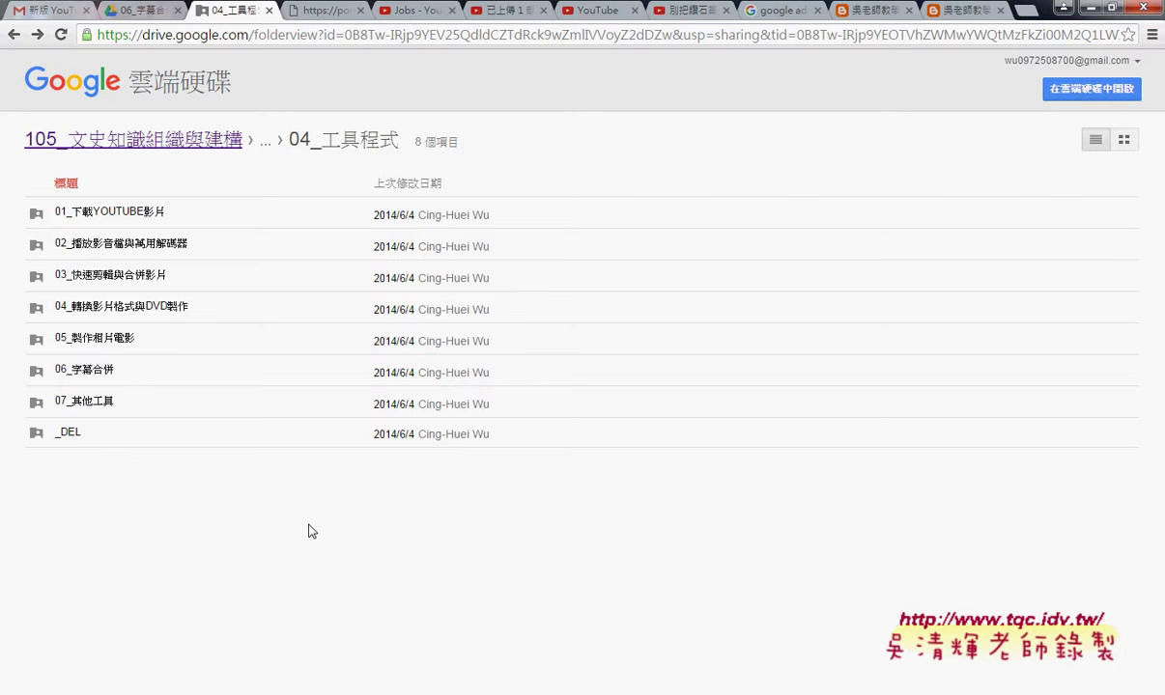
{"action": "left_click", "coordinate": [974, 9]}
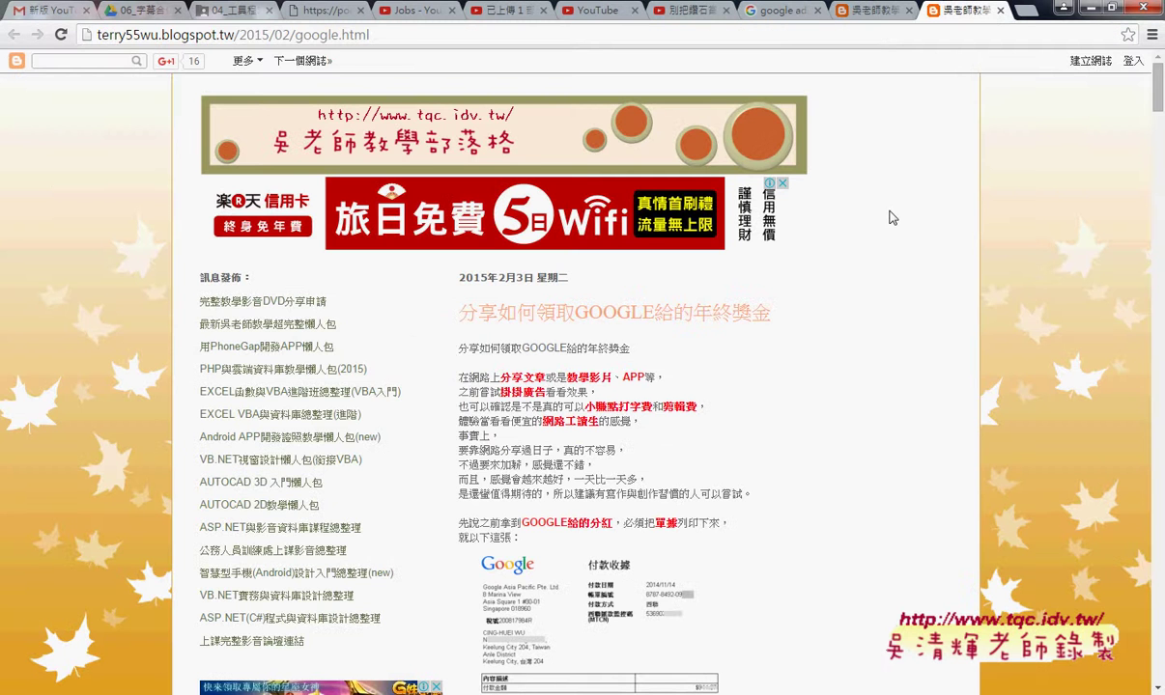
Step: Scroll down the post and enlarge the Google payment receipt dated 2014/11/14
{"action": "scroll", "coordinate": [893, 219], "scroll_direction": "down", "scroll_amount": 3}
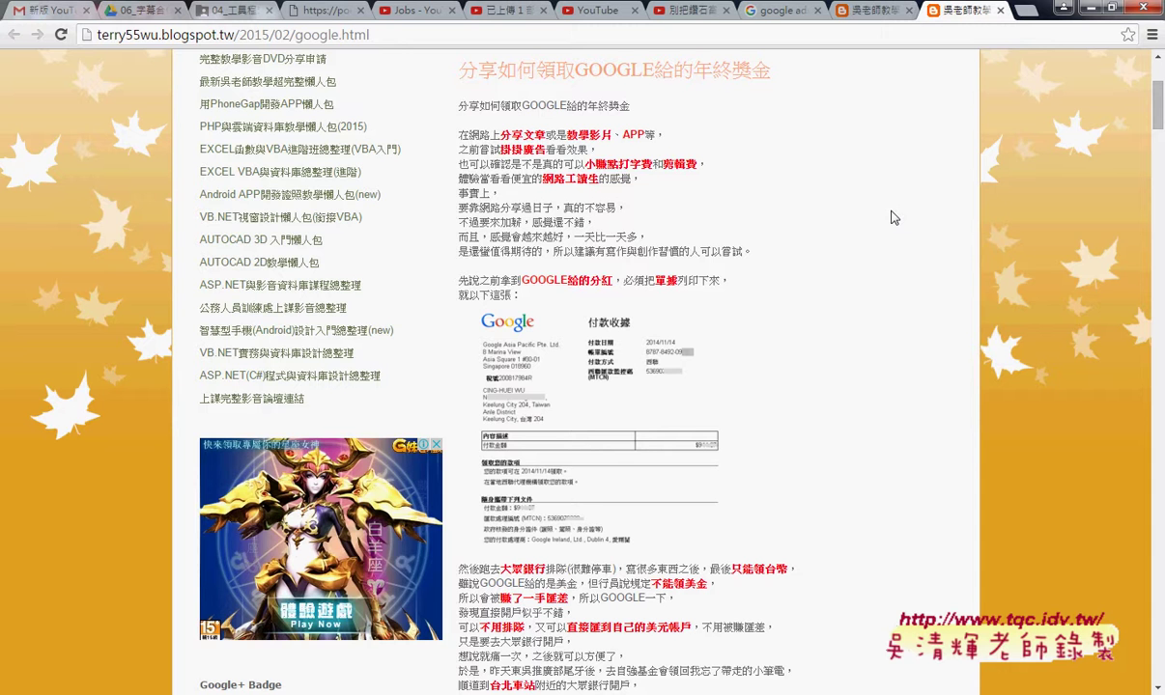
{"action": "left_click", "coordinate": [572, 344]}
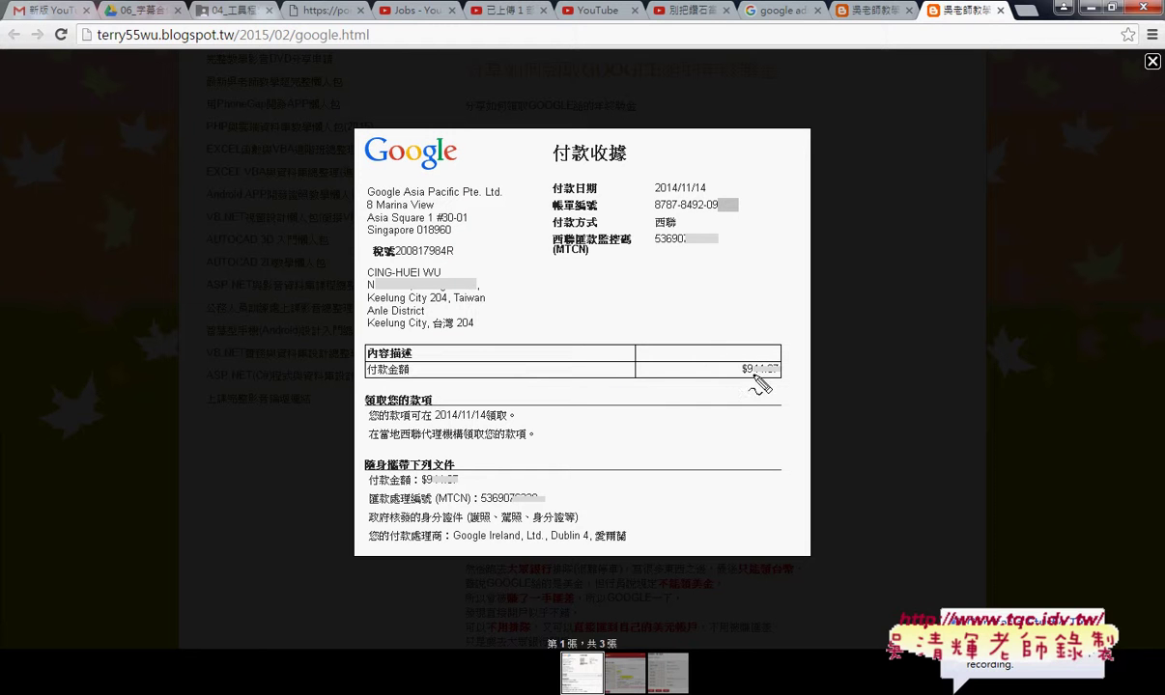
Step: Underline the receipt's payment amount, clear the mark, and close the enlarged receipt
{"action": "left_click_drag", "start_coordinate": [778, 377], "coordinate": [747, 377]}
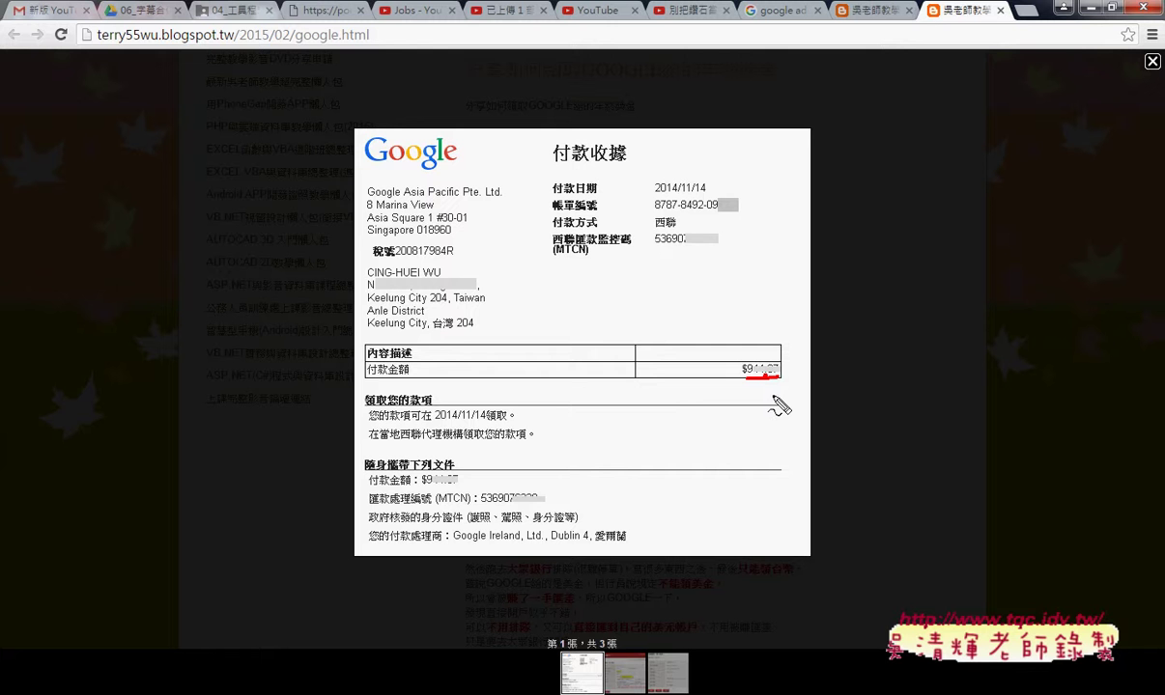
{"action": "key", "text": "Escape"}
{"action": "left_click", "coordinate": [1153, 61]}
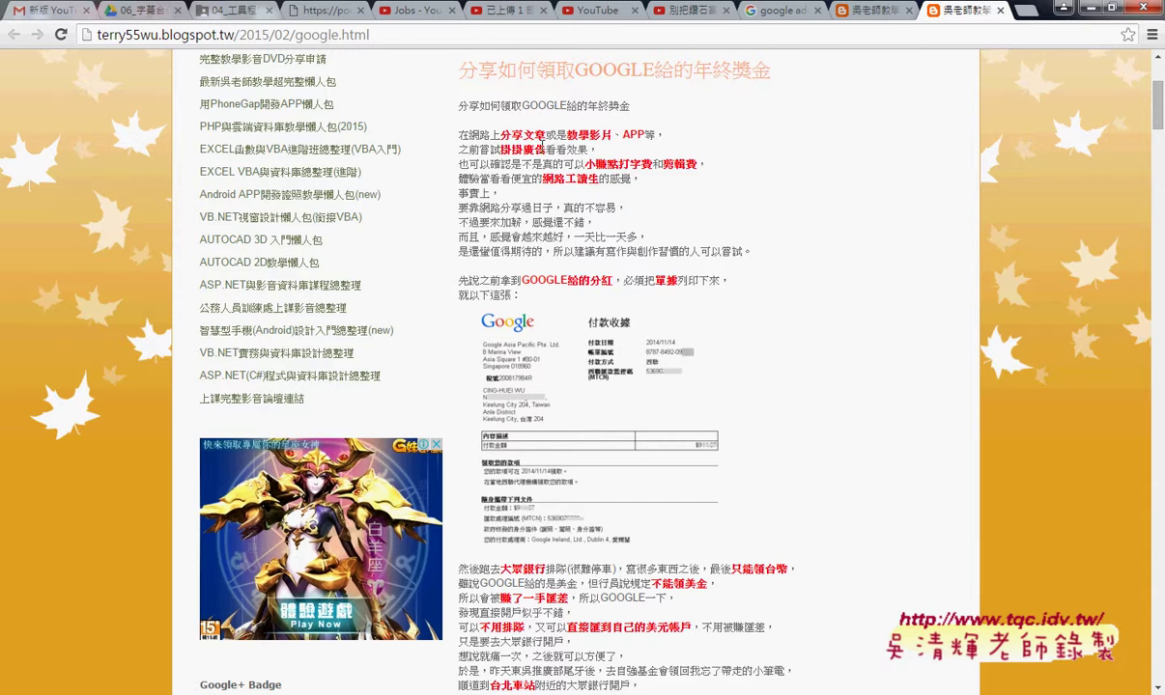
Step: Highlight the phrases 分享文章 and 網路工讀生 in the post's opening paragraph
{"action": "left_click_drag", "start_coordinate": [499, 135], "coordinate": [548, 134]}
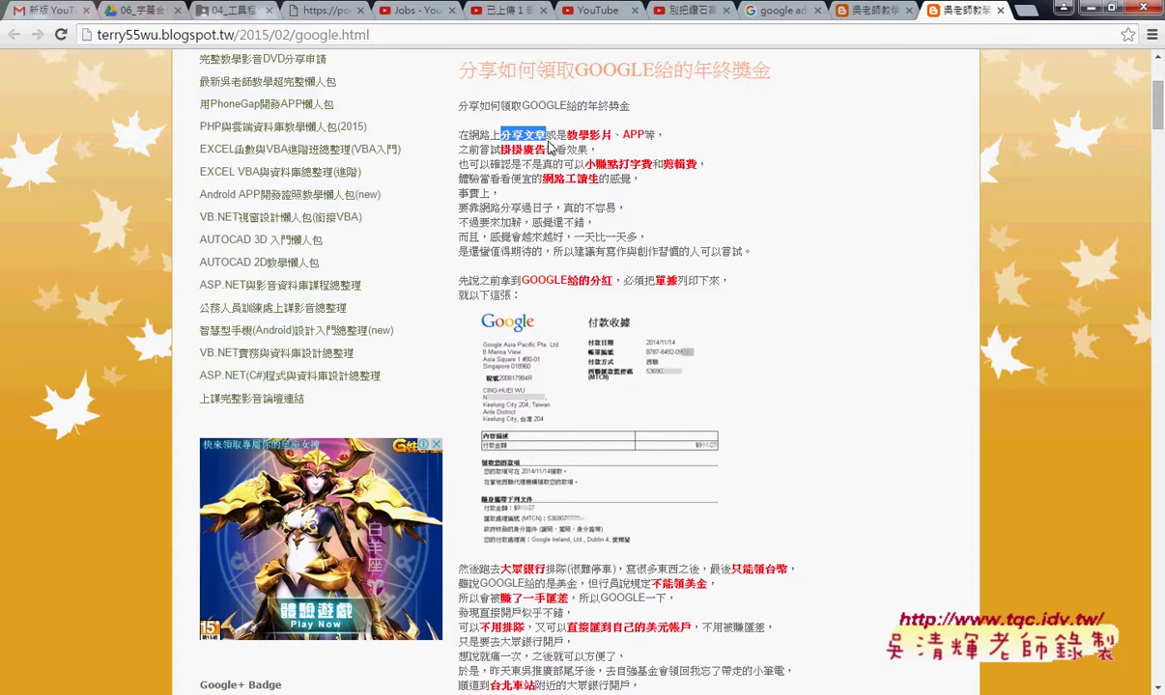
{"action": "left_click_drag", "start_coordinate": [566, 134], "coordinate": [646, 134]}
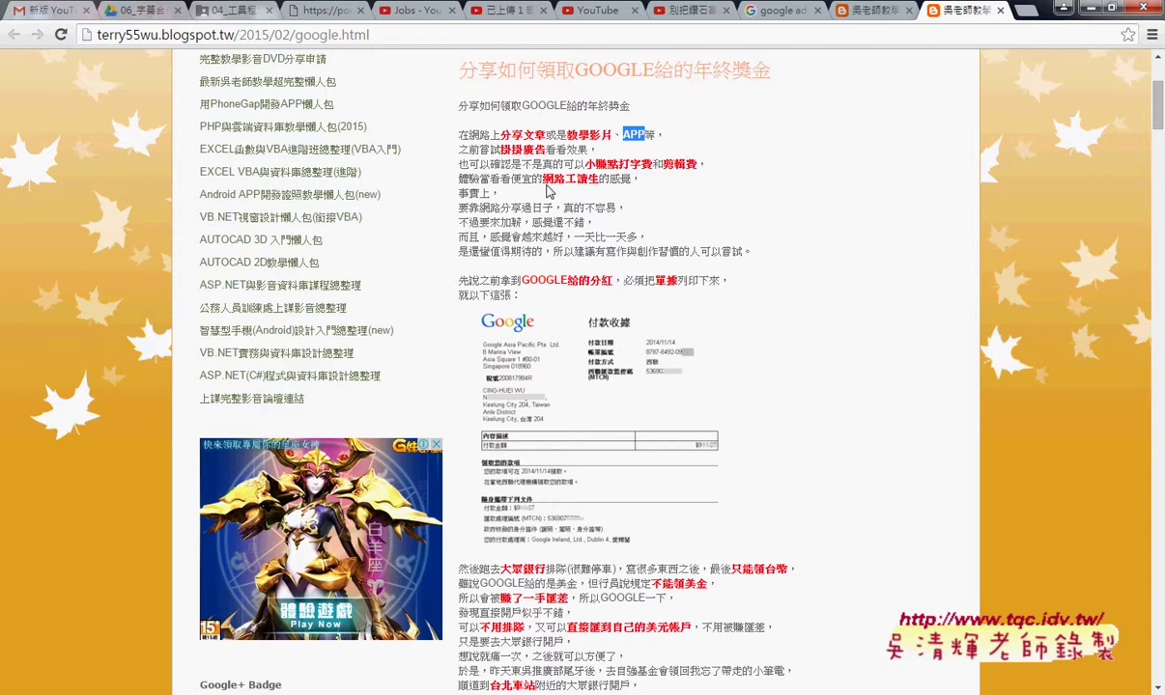
{"action": "left_click_drag", "start_coordinate": [542, 179], "coordinate": [596, 180]}
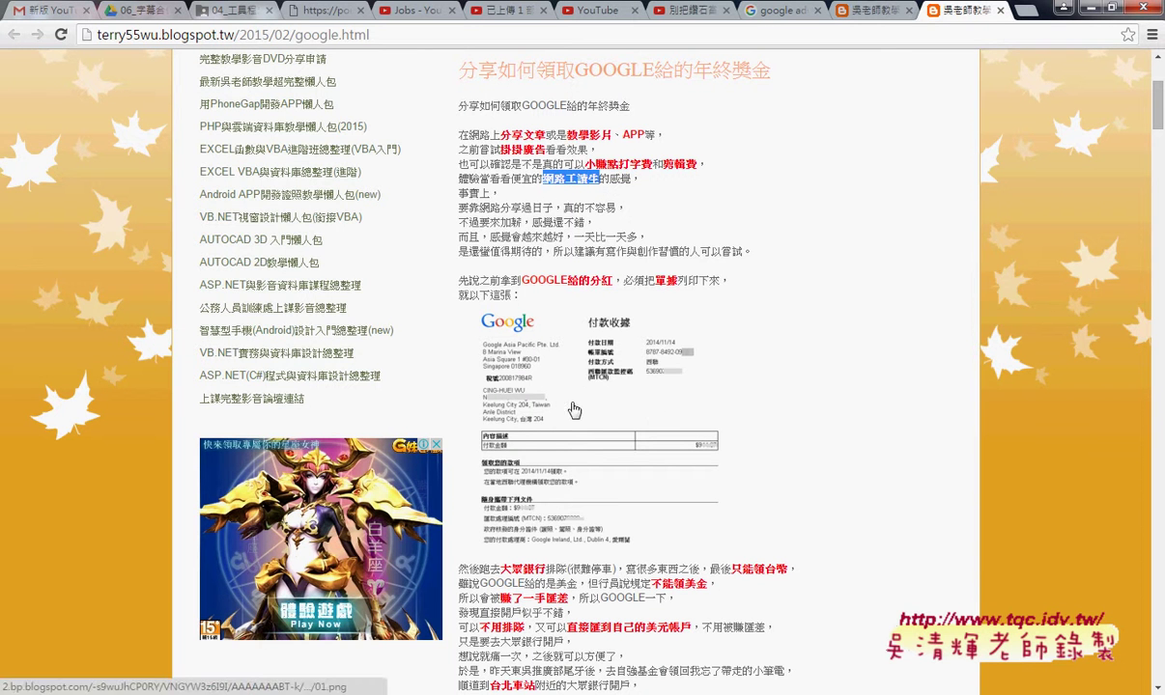
Step: Scroll down and enlarge the TC Bank Western Union remittance screenshot
{"action": "scroll", "coordinate": [763, 408], "scroll_direction": "down", "scroll_amount": 2}
{"action": "scroll", "coordinate": [762, 407], "scroll_direction": "down", "scroll_amount": 1}
{"action": "scroll", "coordinate": [762, 406], "scroll_direction": "down", "scroll_amount": 1}
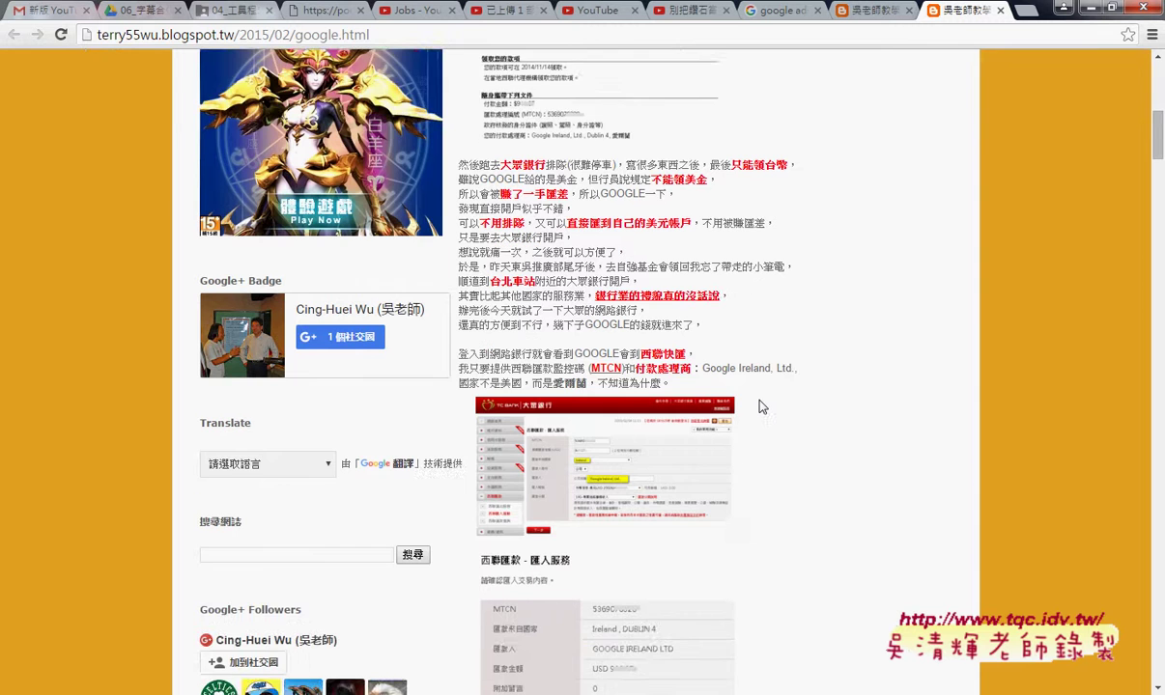
{"action": "scroll", "coordinate": [762, 407], "scroll_direction": "down", "scroll_amount": 1}
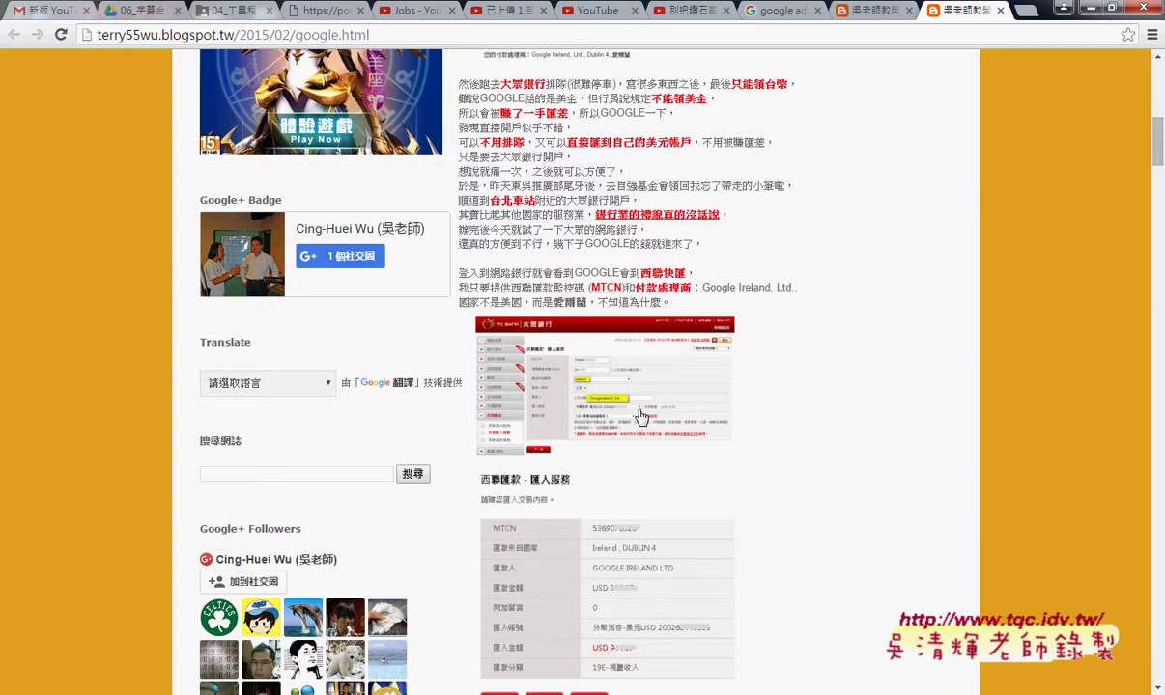
{"action": "left_click", "coordinate": [574, 417]}
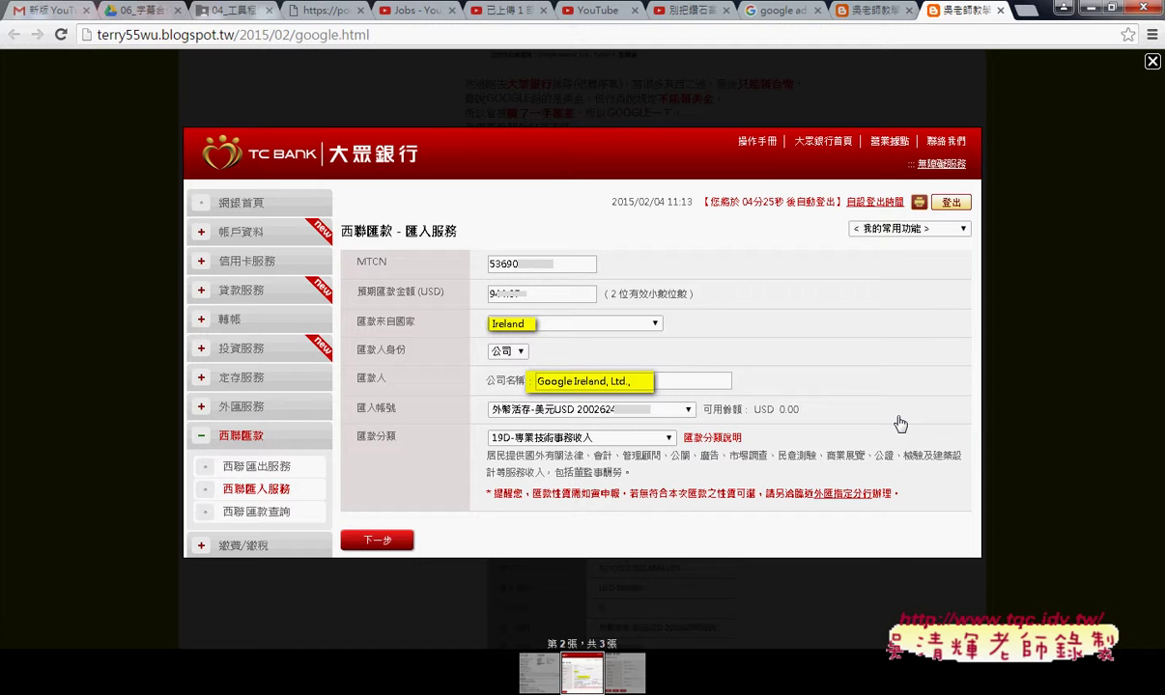
Step: View the transfer confirmation screenshot enlarged, close it, and switch to the google adsense results
{"action": "left_click", "coordinate": [1151, 63]}
{"action": "scroll", "coordinate": [926, 275], "scroll_direction": "down", "scroll_amount": 3}
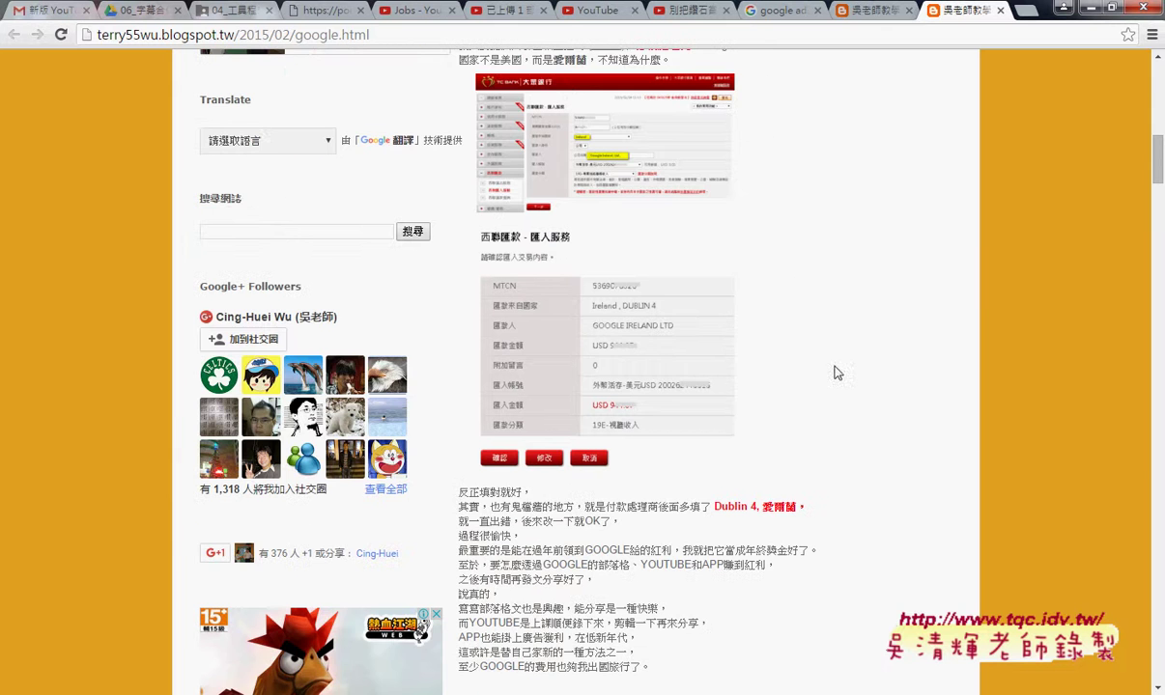
{"action": "left_click", "coordinate": [699, 393]}
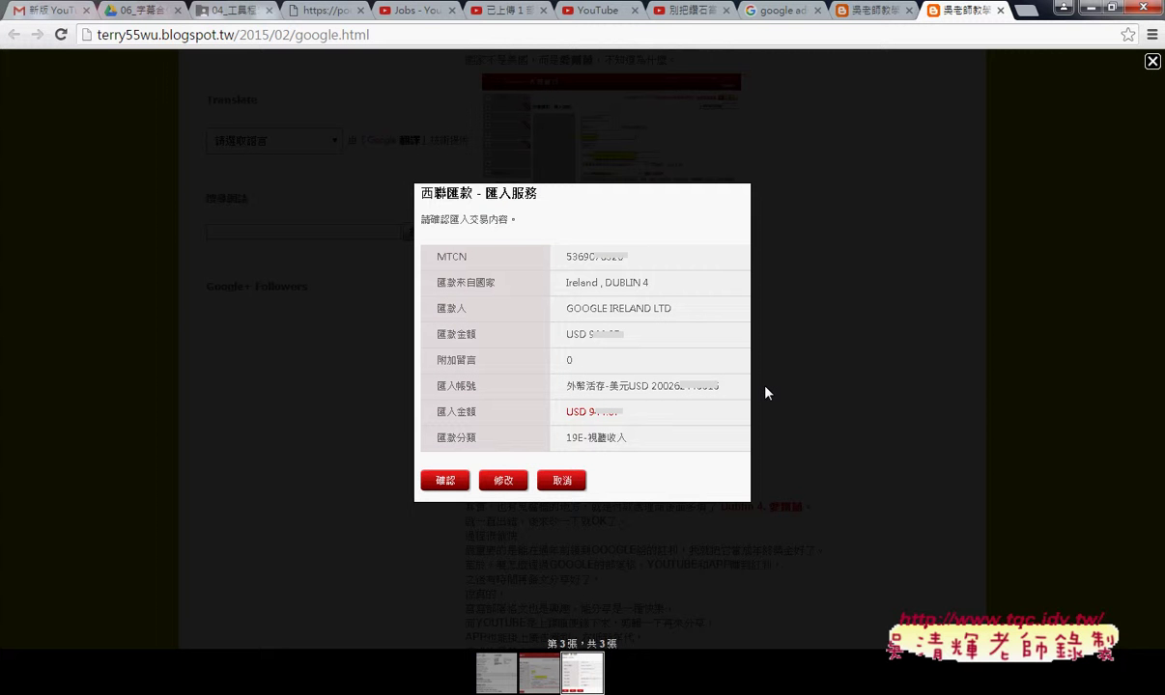
{"action": "left_click", "coordinate": [1153, 61]}
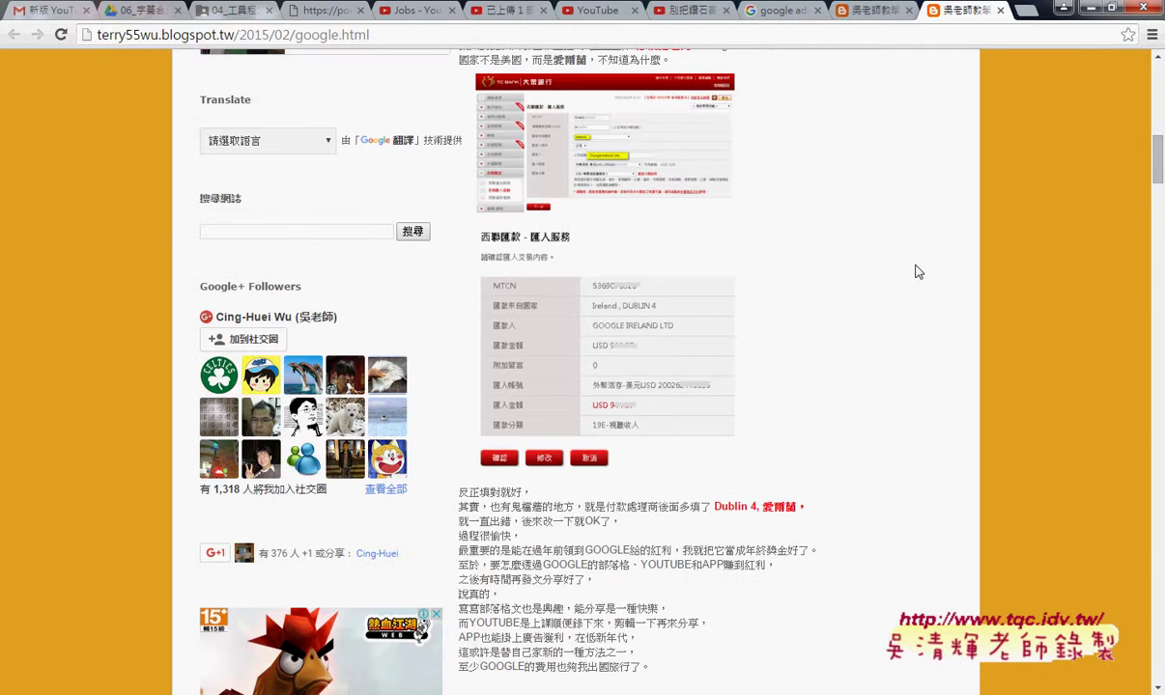
{"action": "scroll", "coordinate": [918, 272], "scroll_direction": "down", "scroll_amount": 3}
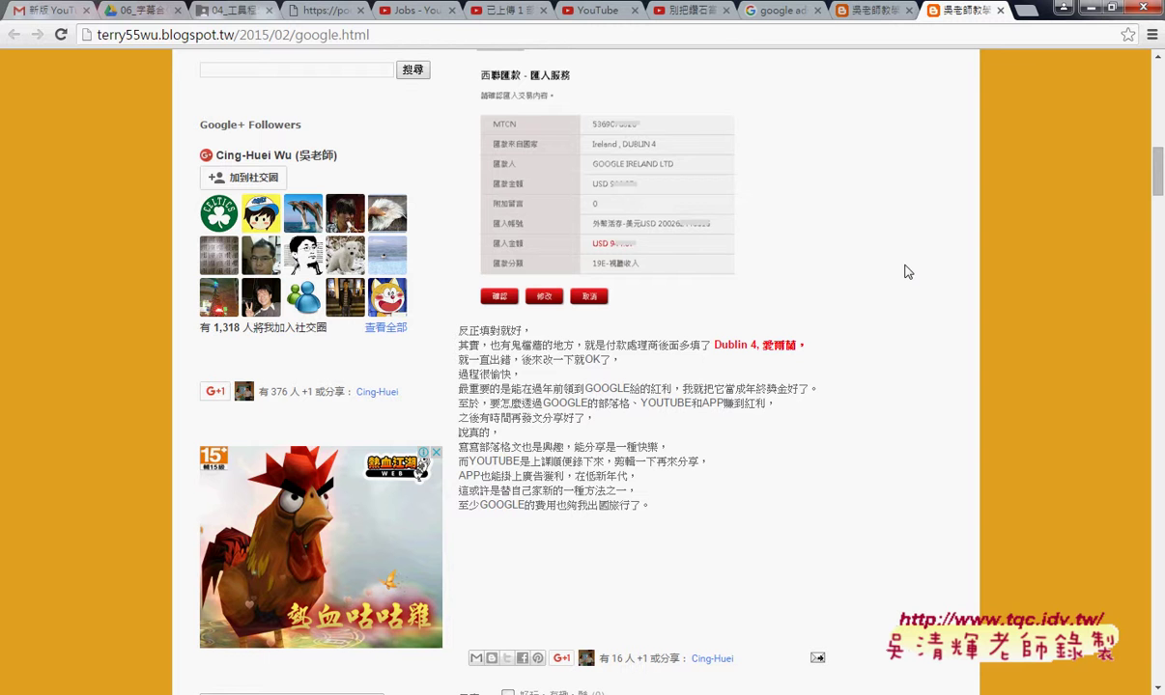
{"action": "left_click", "coordinate": [758, 11]}
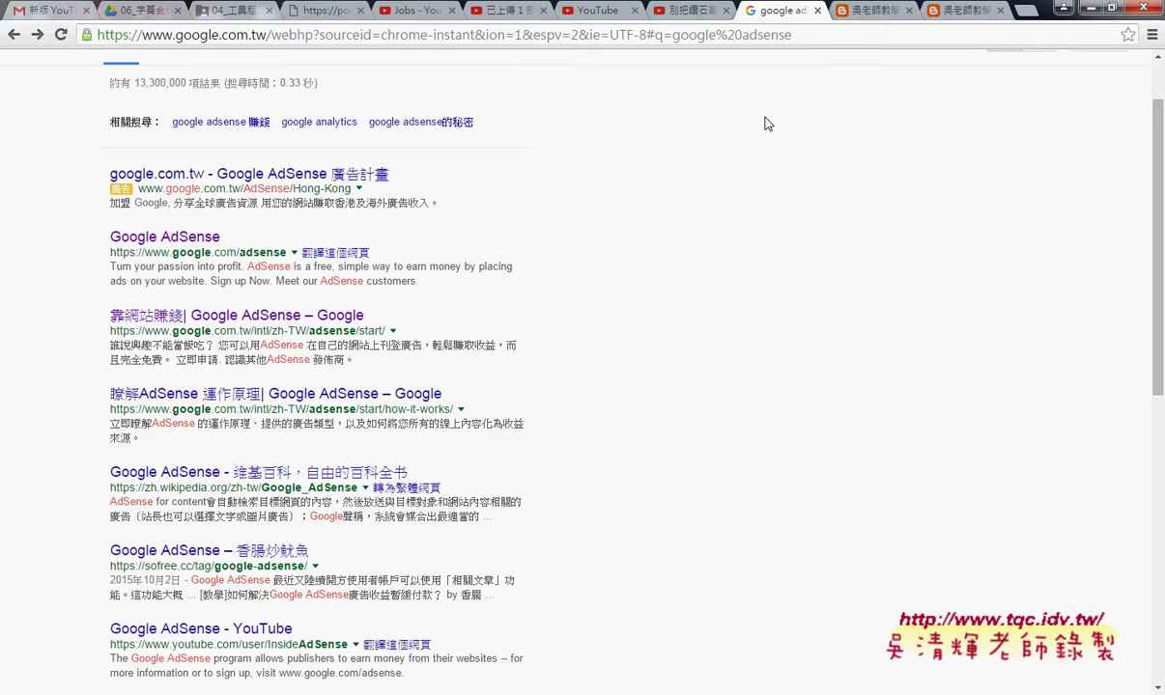
Step: Delete 'adsense' from the search query and type 'ad' instead
{"action": "scroll", "coordinate": [764, 124], "scroll_direction": "up", "scroll_amount": 1}
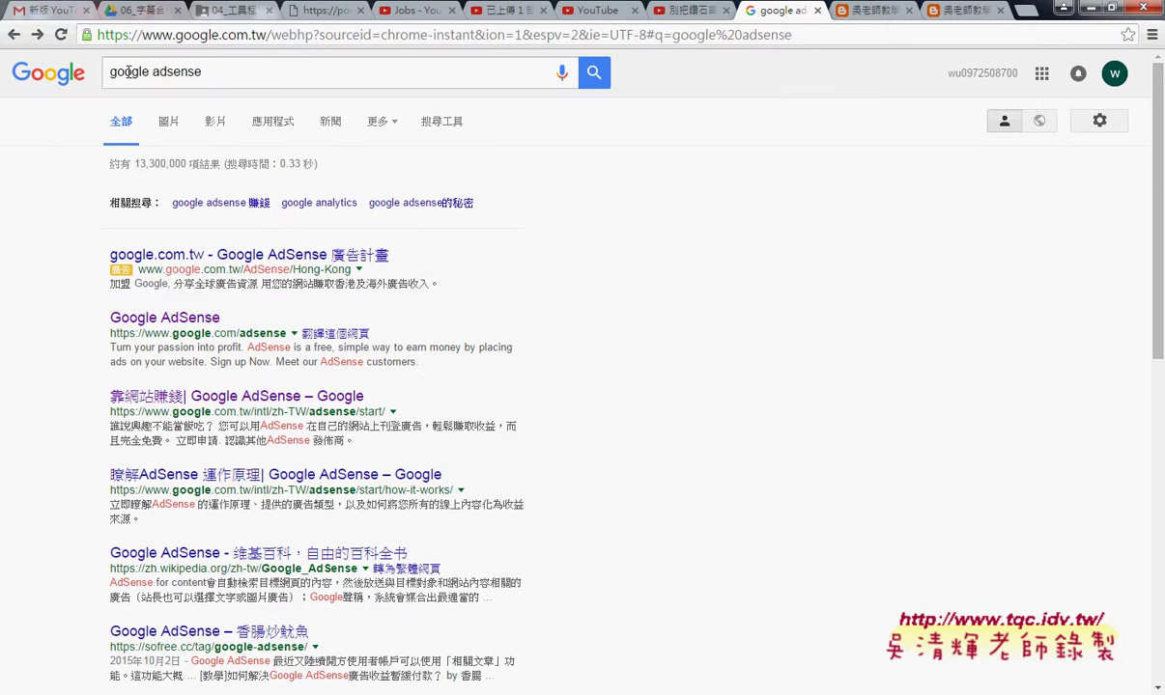
{"action": "left_click_drag", "start_coordinate": [109, 71], "coordinate": [230, 68]}
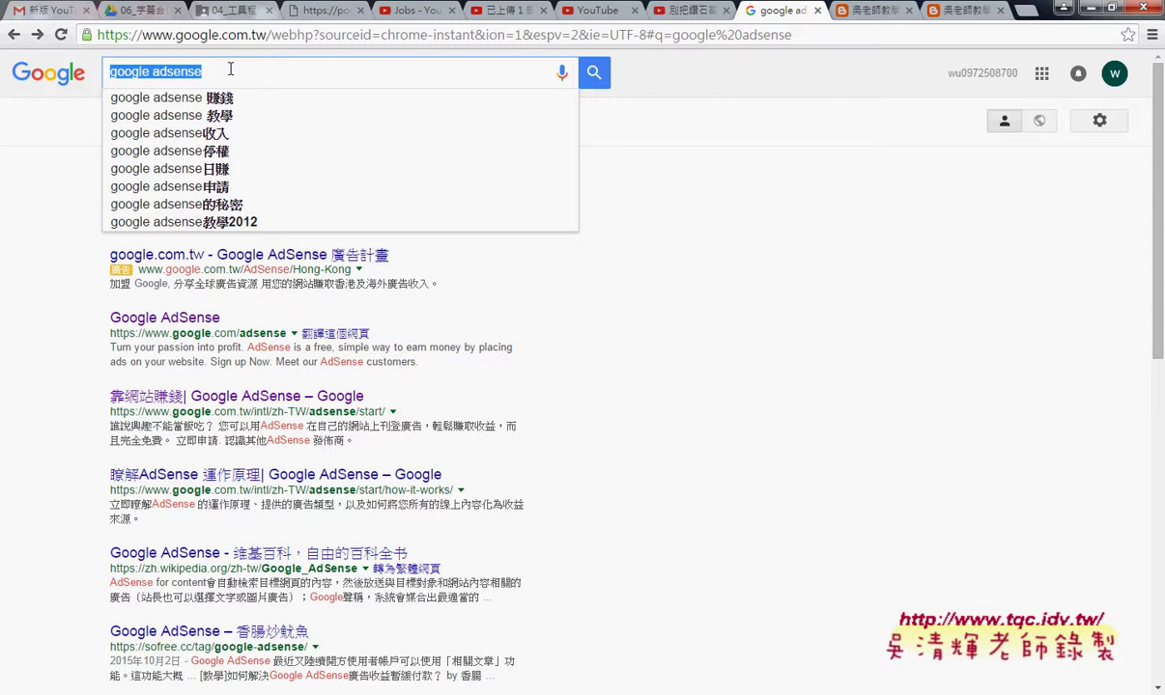
{"action": "left_click", "coordinate": [170, 71]}
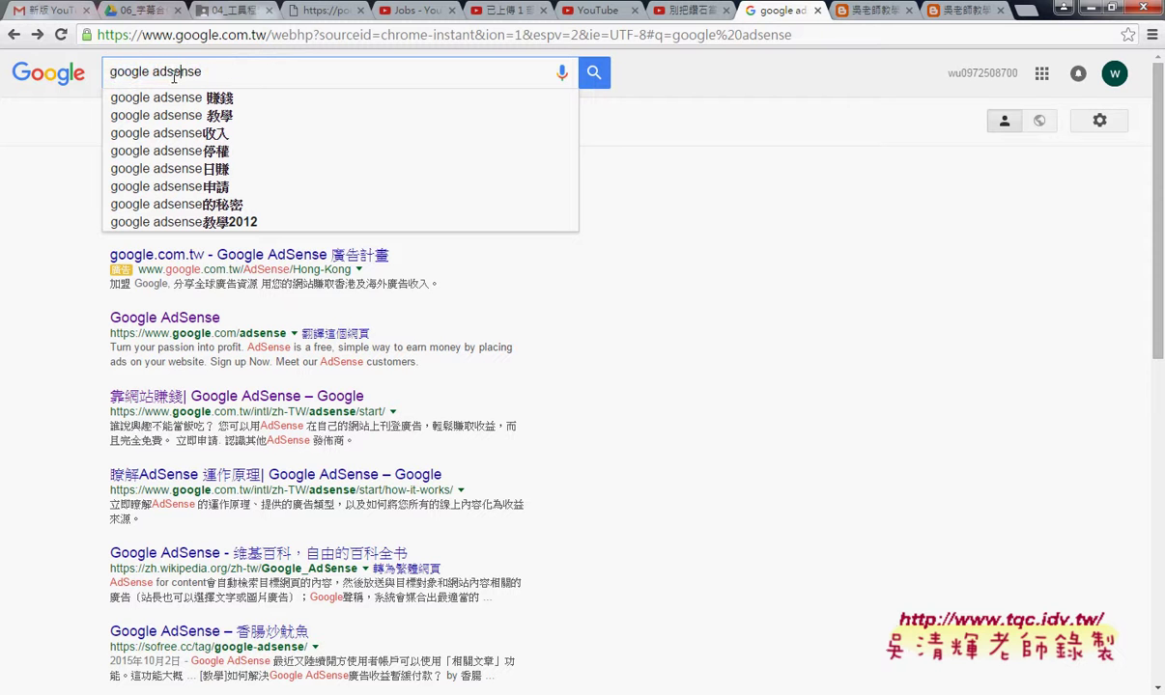
{"action": "left_click_drag", "start_coordinate": [167, 70], "coordinate": [202, 72]}
{"action": "left_click", "coordinate": [212, 73]}
{"action": "left_click_drag", "start_coordinate": [149, 71], "coordinate": [306, 75]}
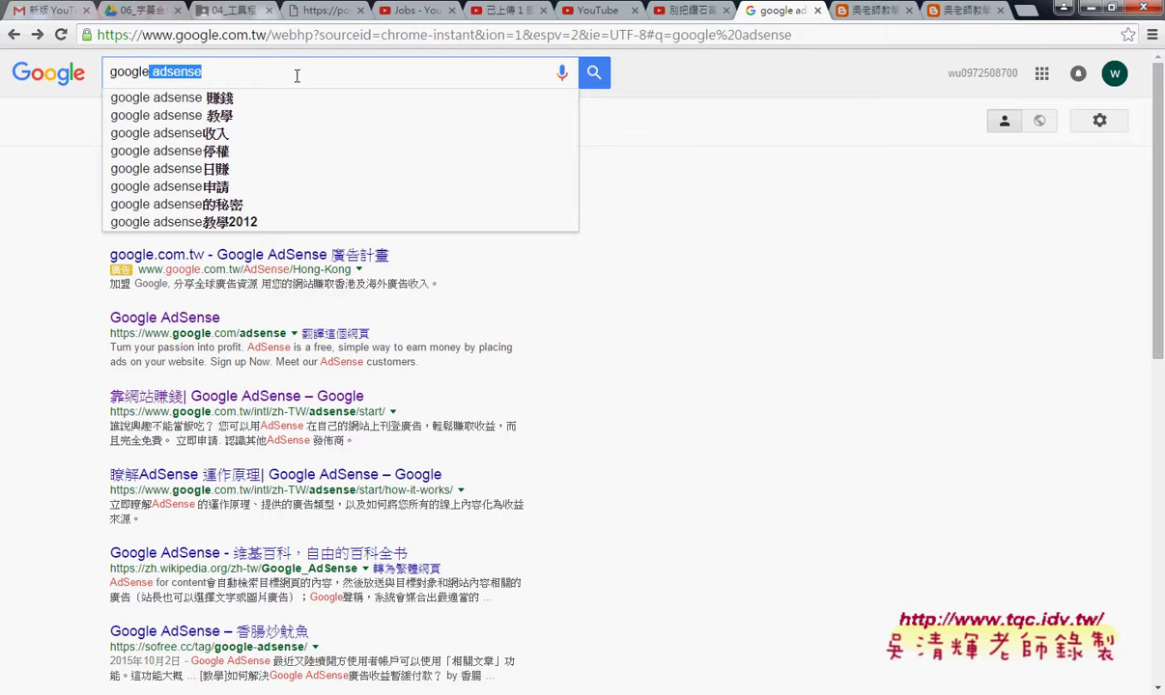
{"action": "key", "text": "BackSpace"}
{"action": "type", "text": "工"}
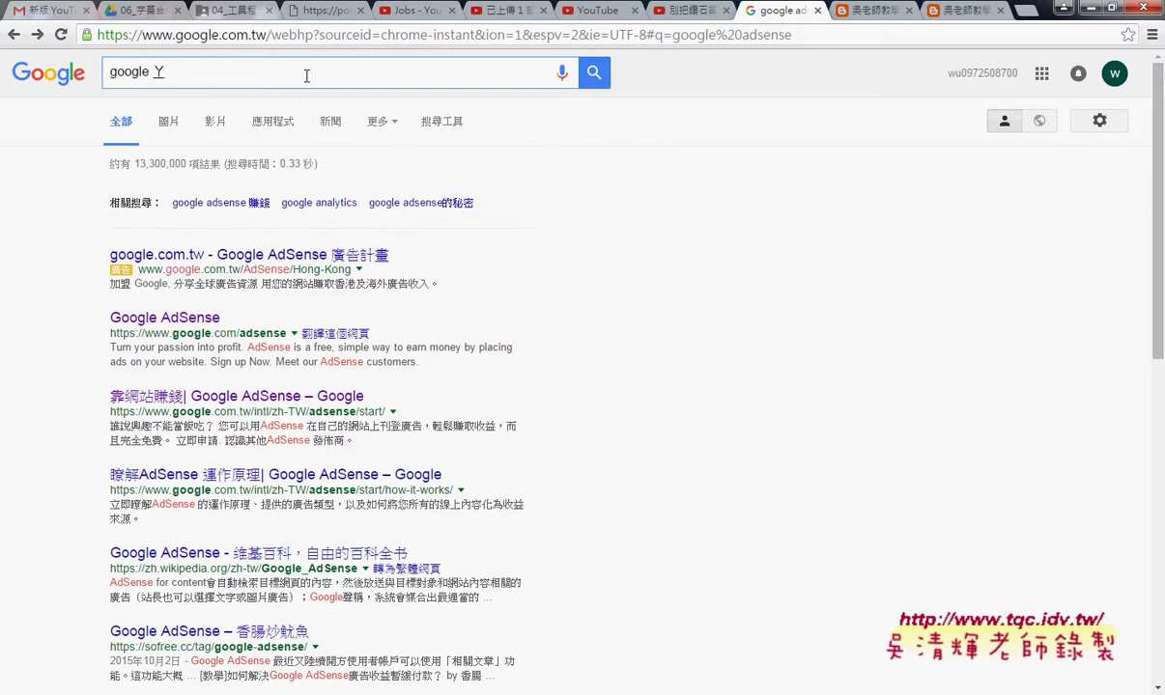
{"action": "key", "text": "BackSpace"}
{"action": "type", "text": "ad"}
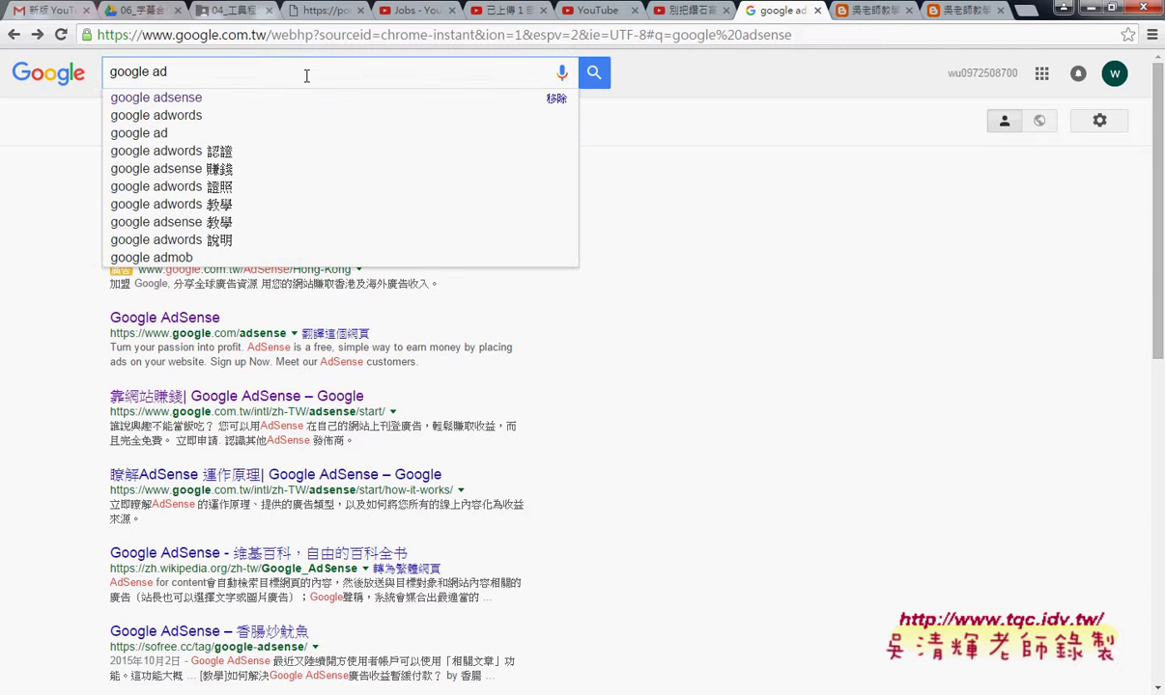
Step: Search the 'google adsense' suggestion and open the AdSense start result in a new tab
{"action": "key", "text": "Down"}
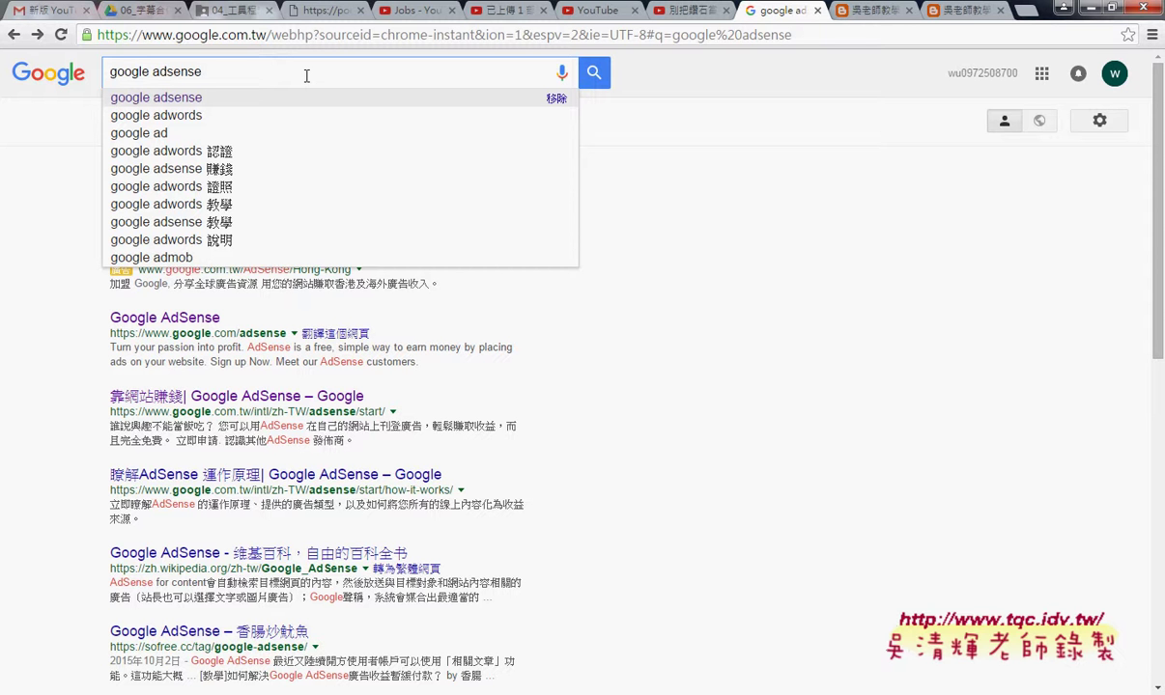
{"action": "key", "text": "Down"}
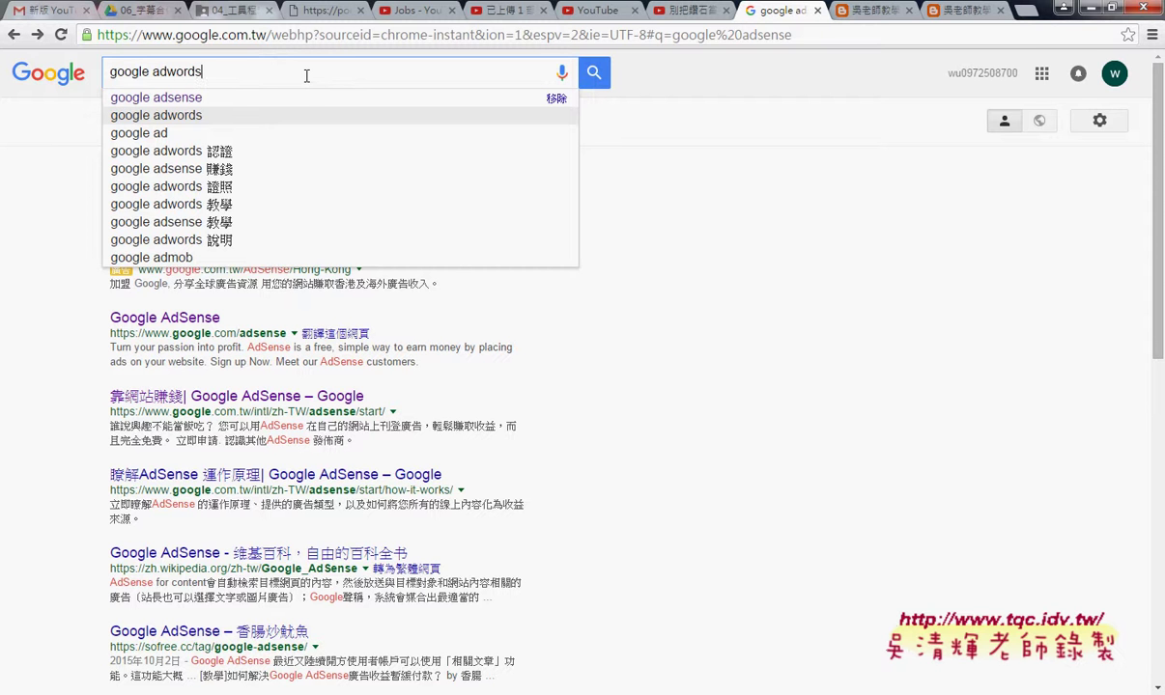
{"action": "key", "text": "Up"}
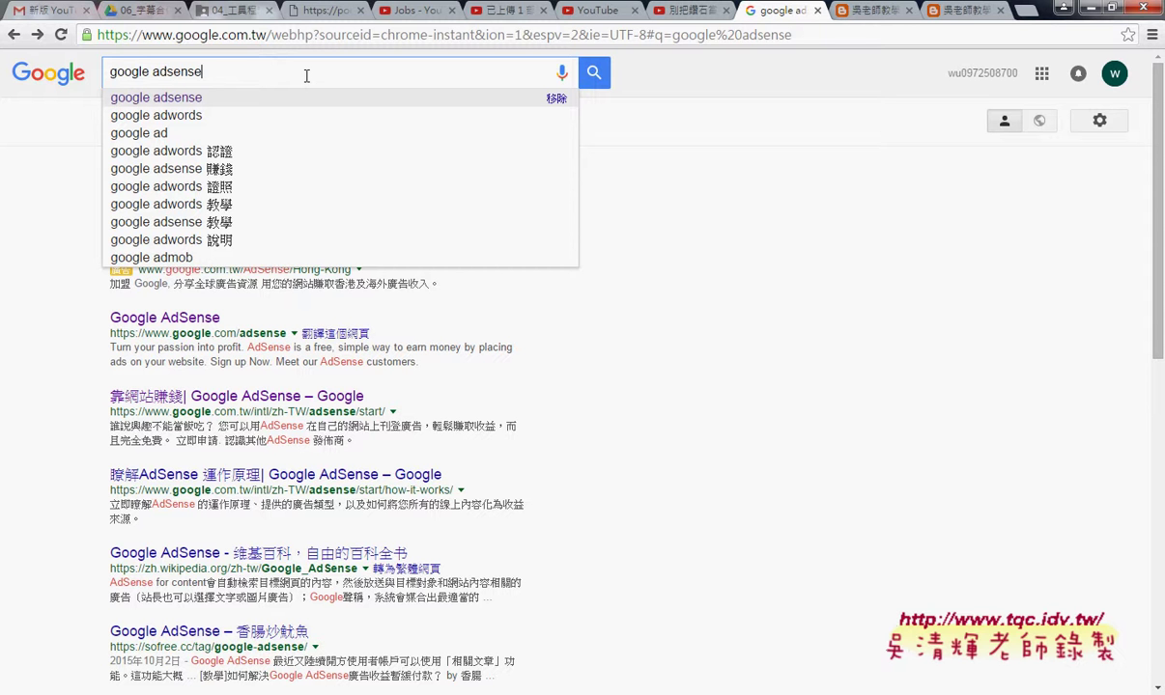
{"action": "left_click", "coordinate": [594, 72]}
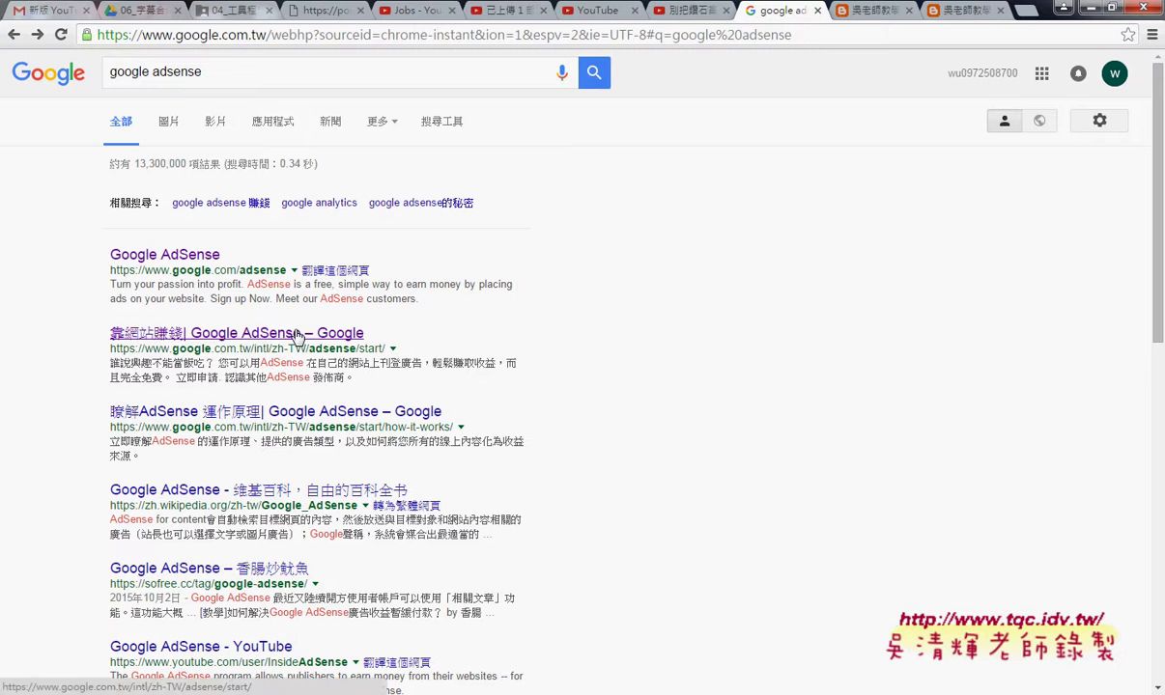
{"action": "middle_click", "coordinate": [249, 336]}
Step: View the newly opened AdSense start page, then switch over to the teaching blog's home page
{"action": "left_click", "coordinate": [794, 12]}
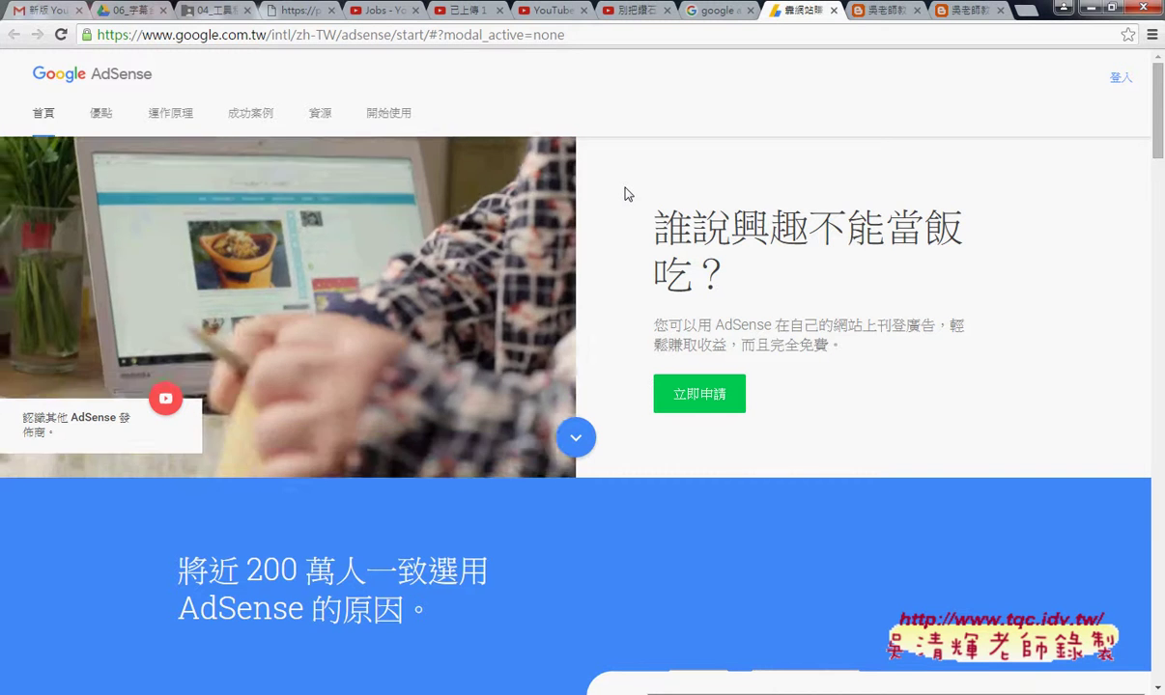
{"action": "left_click", "coordinate": [874, 10]}
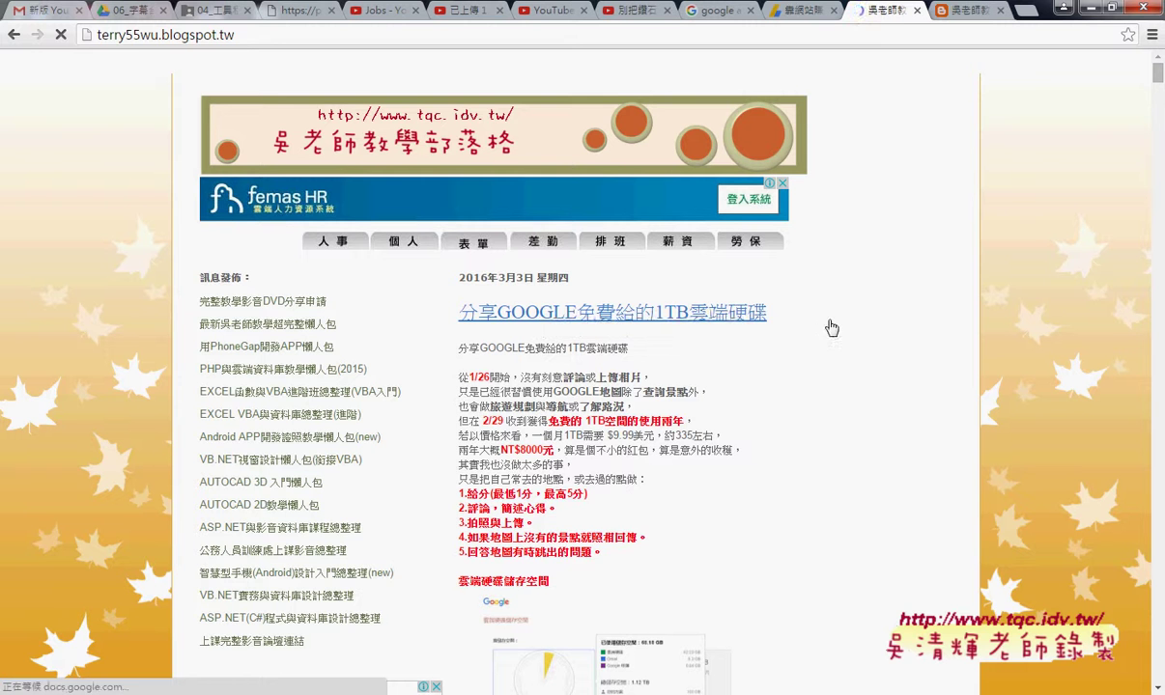
{"action": "scroll", "coordinate": [763, 387], "scroll_direction": "down", "scroll_amount": 1}
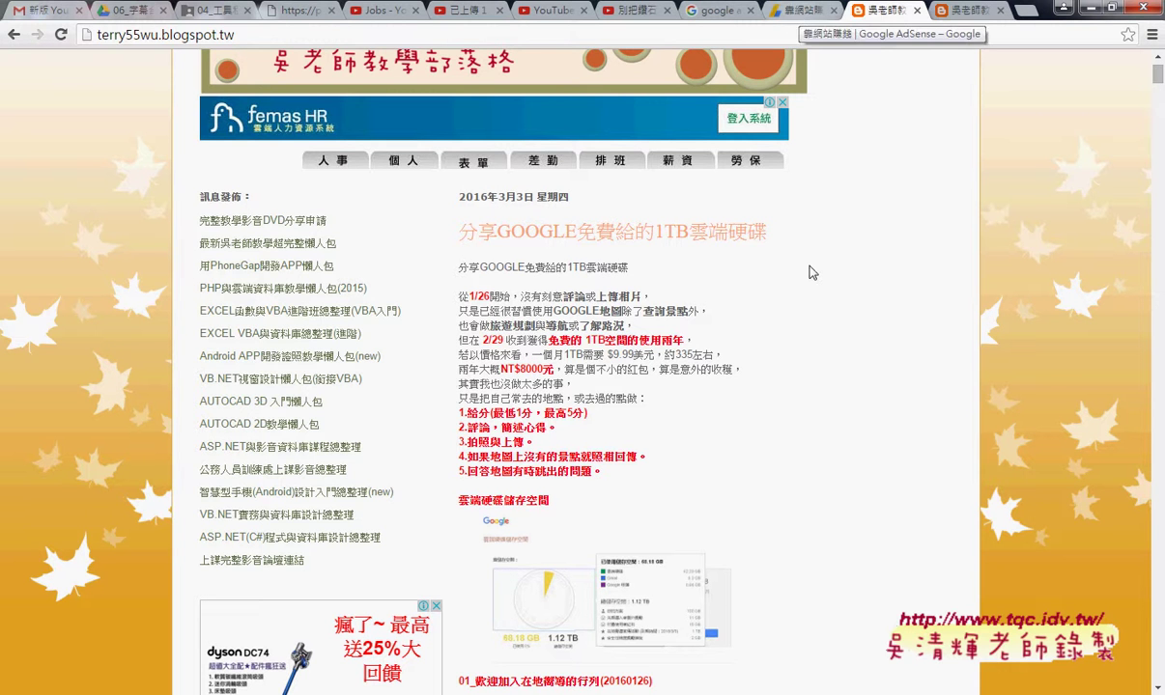
{"action": "left_click", "coordinate": [799, 13]}
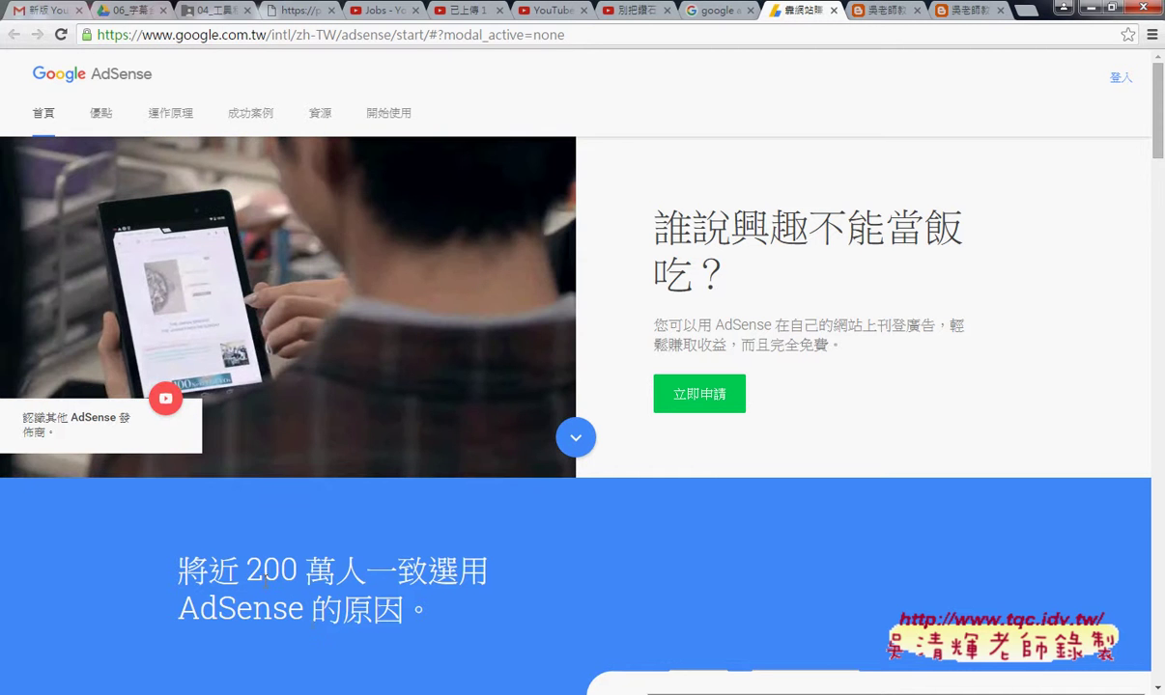
{"action": "left_click_drag", "start_coordinate": [178, 571], "coordinate": [361, 572]}
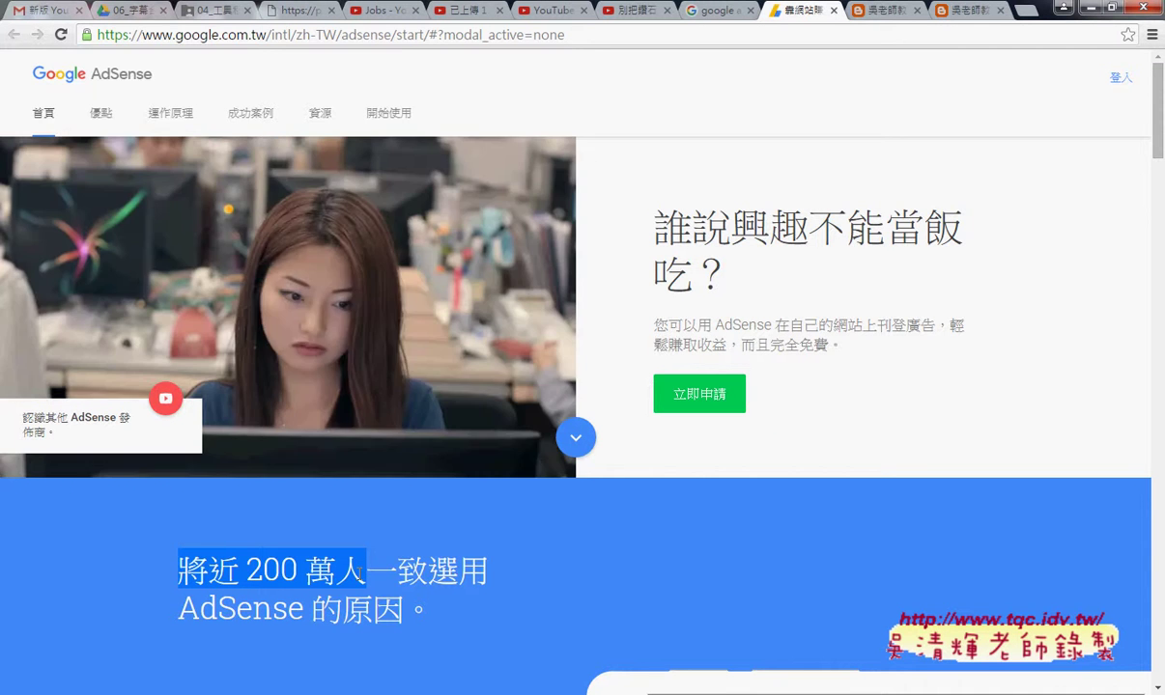
{"action": "scroll", "coordinate": [359, 573], "scroll_direction": "down", "scroll_amount": 1}
{"action": "scroll", "coordinate": [359, 573], "scroll_direction": "down", "scroll_amount": 3}
{"action": "scroll", "coordinate": [361, 578], "scroll_direction": "down", "scroll_amount": 3}
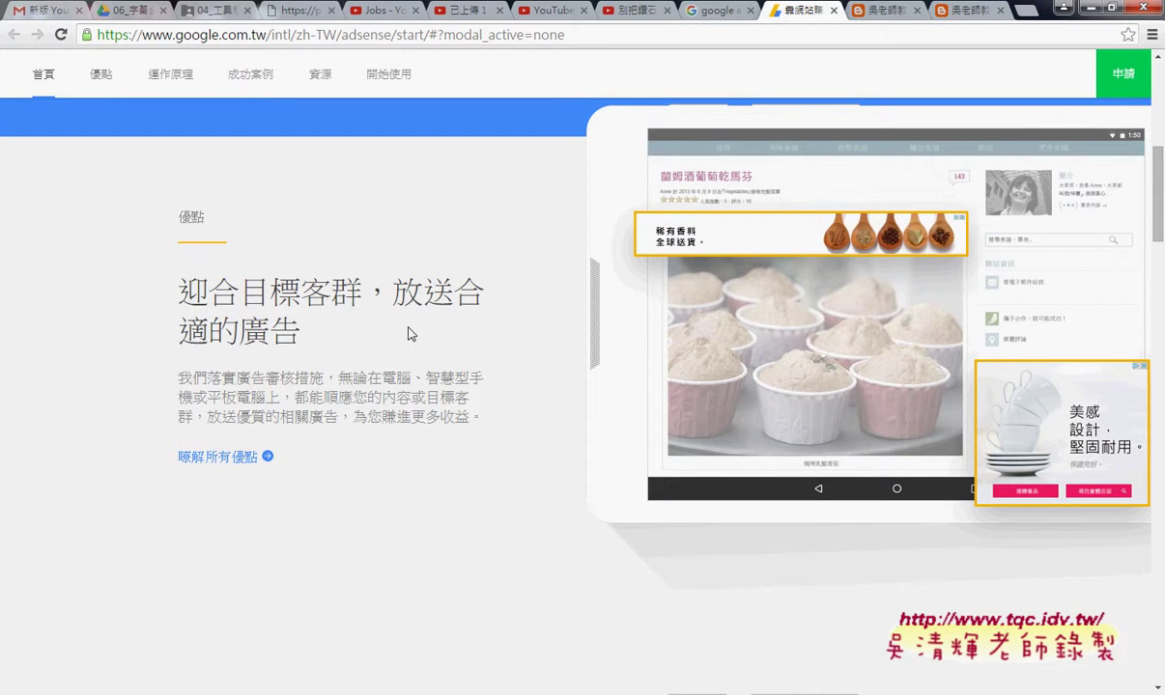
{"action": "mouse_move", "coordinate": [300, 328]}
{"action": "left_mouse_down"}
{"action": "mouse_move", "coordinate": [271, 328]}
{"action": "mouse_move", "coordinate": [187, 290]}
{"action": "left_mouse_up"}
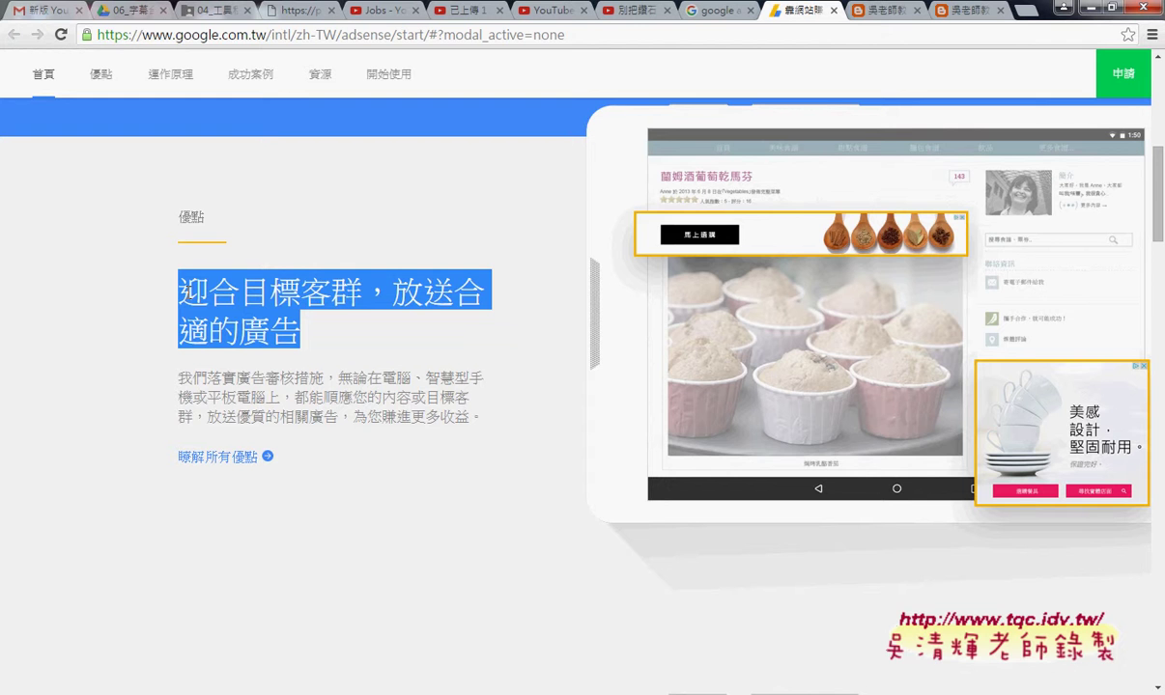
{"action": "scroll", "coordinate": [193, 280], "scroll_direction": "down", "scroll_amount": 5}
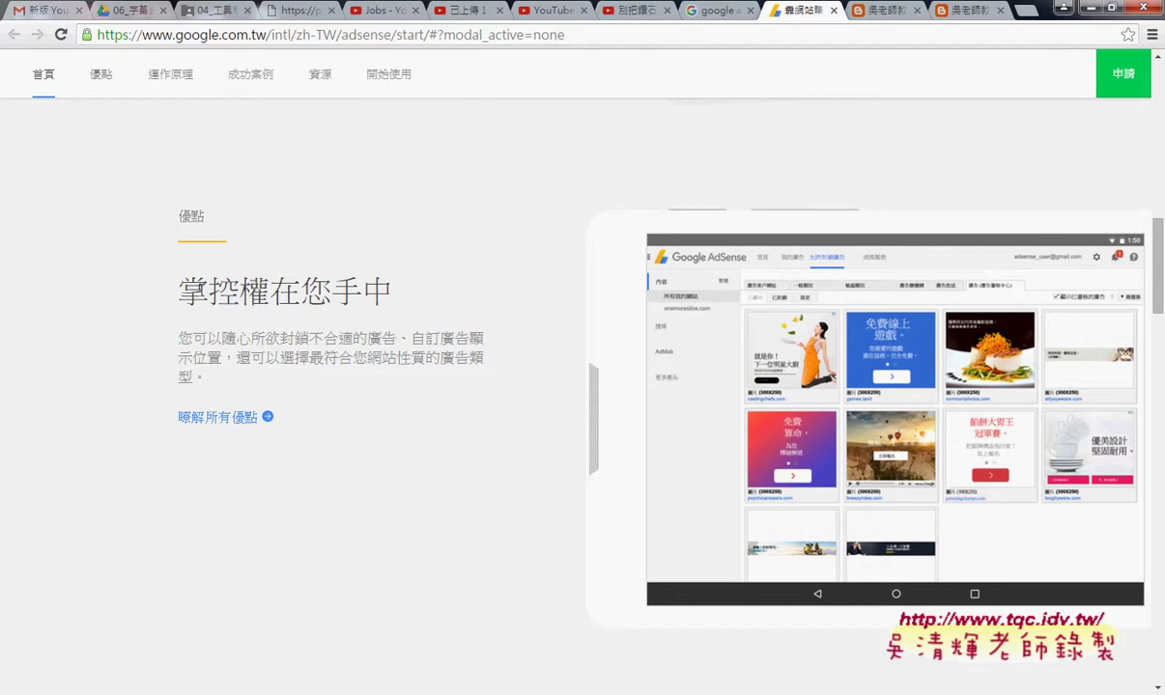
{"action": "scroll", "coordinate": [201, 292], "scroll_direction": "down", "scroll_amount": 3}
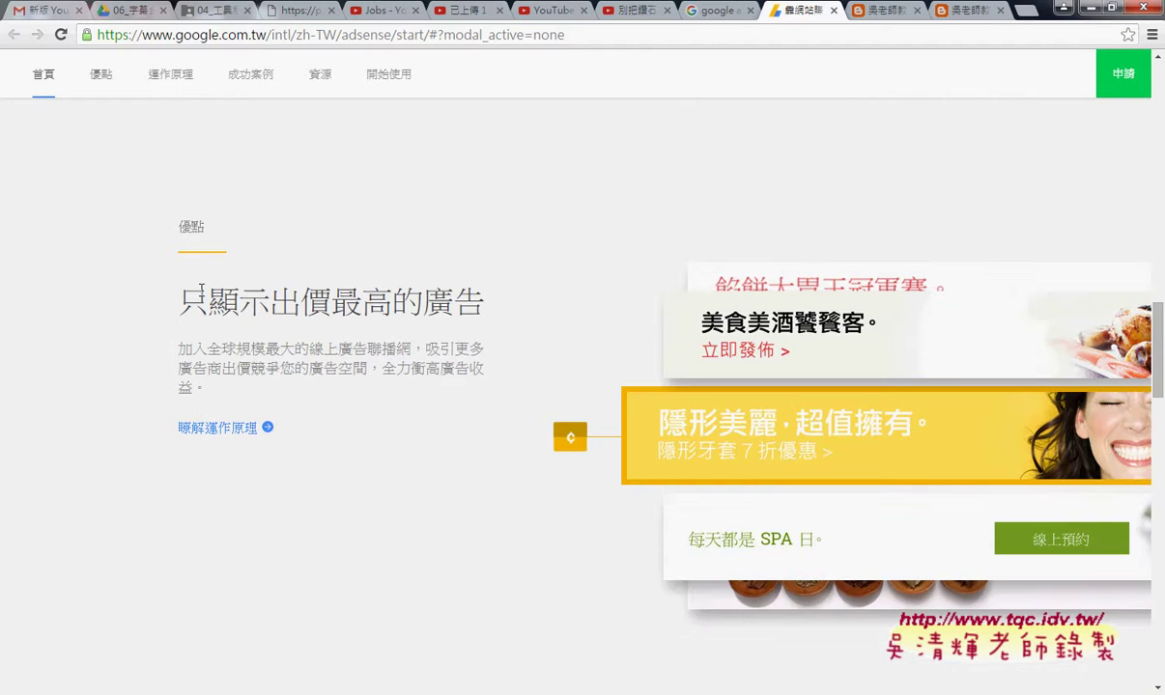
{"action": "scroll", "coordinate": [416, 307], "scroll_direction": "down", "scroll_amount": 3}
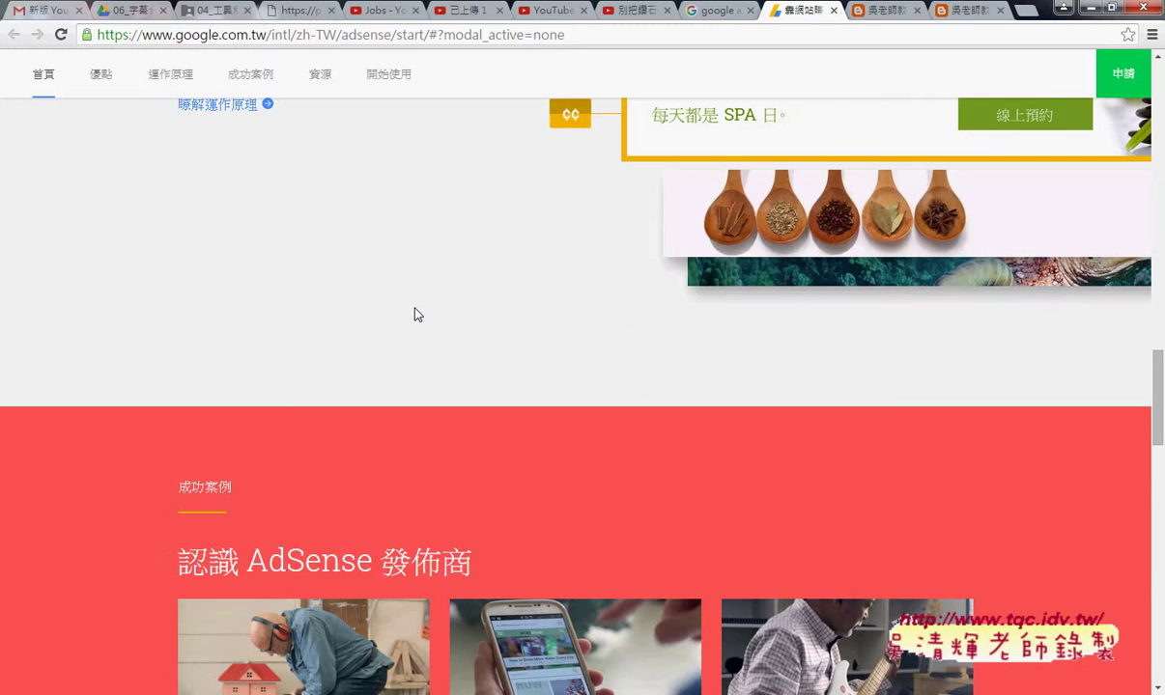
{"action": "scroll", "coordinate": [417, 314], "scroll_direction": "down", "scroll_amount": 3}
{"action": "scroll", "coordinate": [418, 314], "scroll_direction": "down", "scroll_amount": 2}
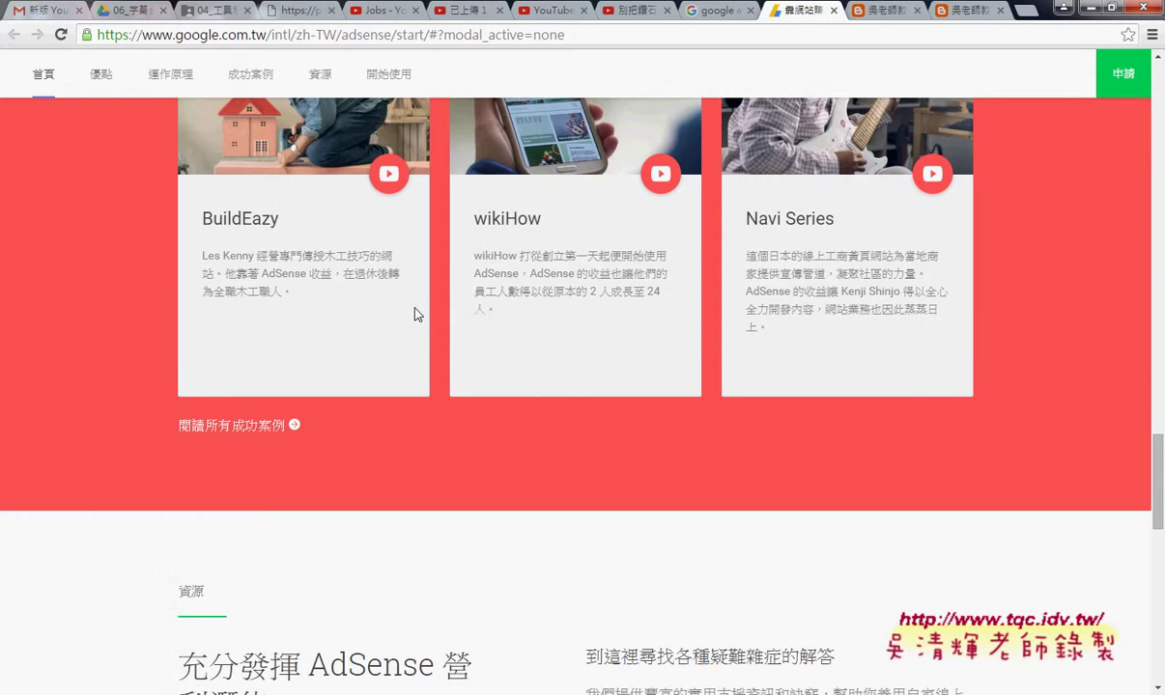
{"action": "scroll", "coordinate": [417, 313], "scroll_direction": "up", "scroll_amount": 5}
{"action": "scroll", "coordinate": [418, 314], "scroll_direction": "up", "scroll_amount": 3}
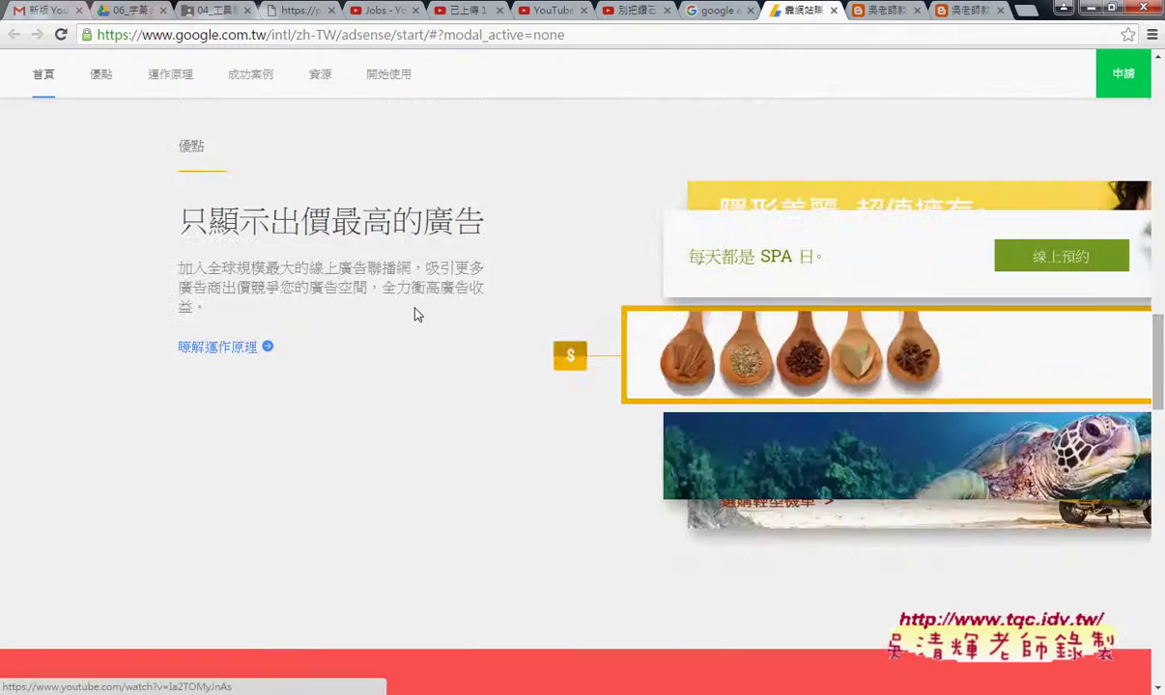
{"action": "scroll", "coordinate": [418, 314], "scroll_direction": "up", "scroll_amount": 3}
{"action": "scroll", "coordinate": [417, 314], "scroll_direction": "up", "scroll_amount": 5}
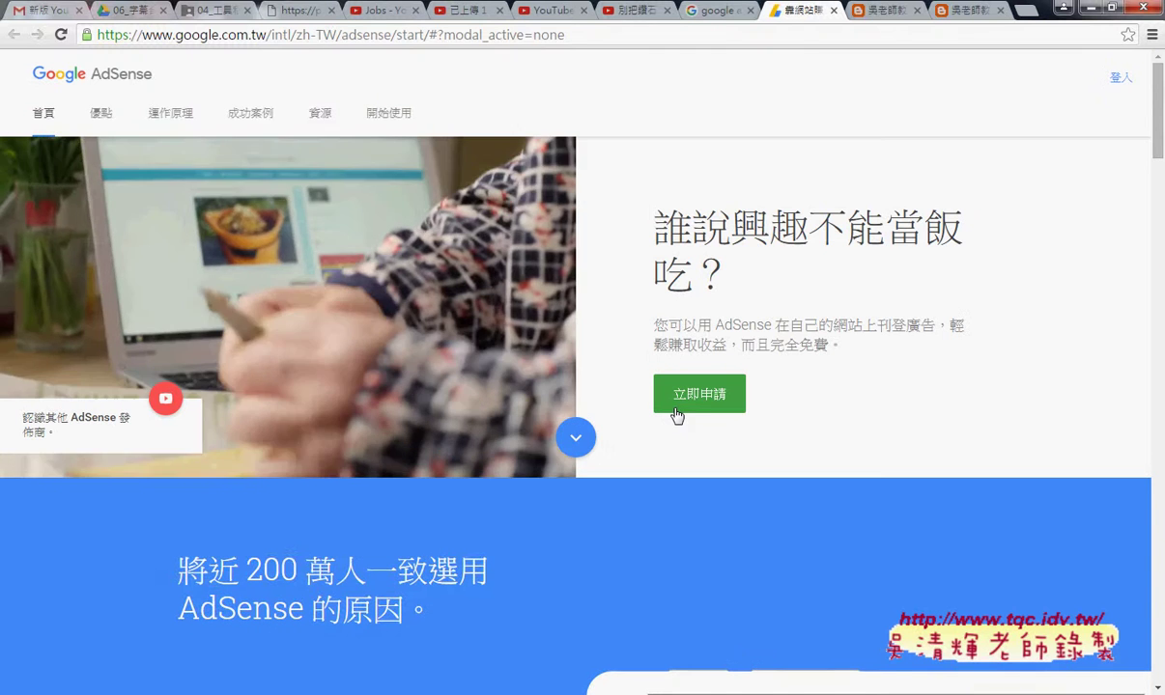
Step: Apply for AdSense with 立即申請 and highlight 'AdSense' in the sign-in sentence
{"action": "left_click", "coordinate": [702, 405]}
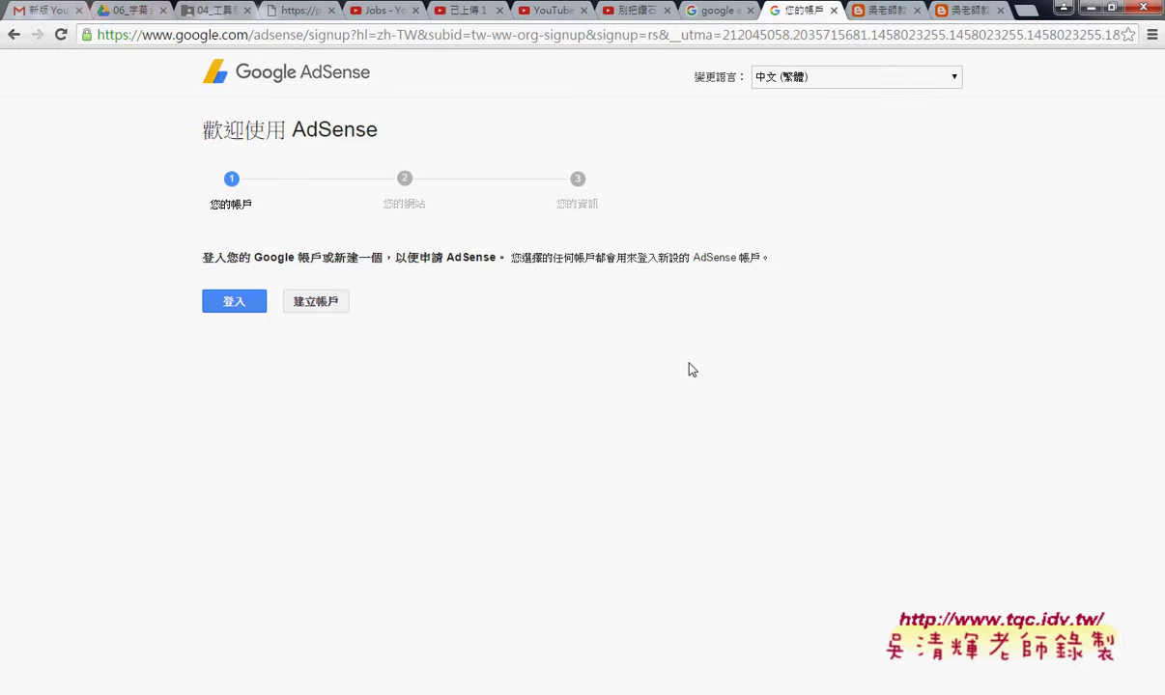
{"action": "left_click_drag", "start_coordinate": [446, 257], "coordinate": [499, 255]}
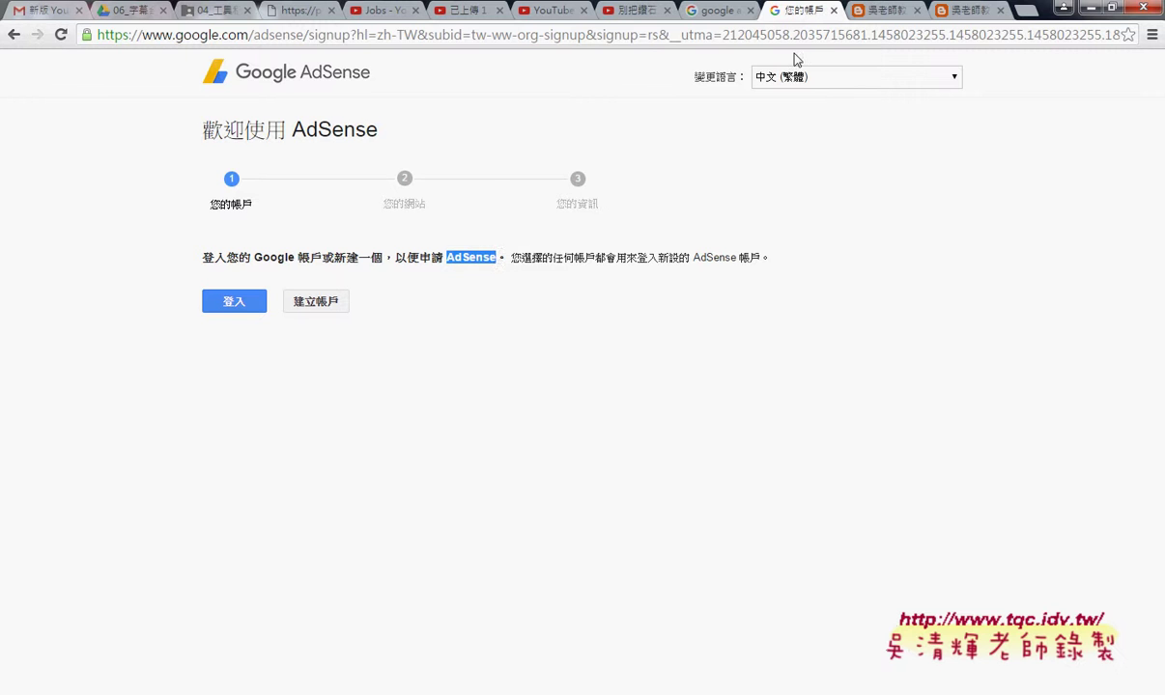
Step: Close the AdSense sign-up and google adsense search tabs, then return to the TEDxTaipei enhancement editor
{"action": "left_click", "coordinate": [832, 12]}
{"action": "left_click", "coordinate": [799, 11]}
{"action": "left_click", "coordinate": [715, 11]}
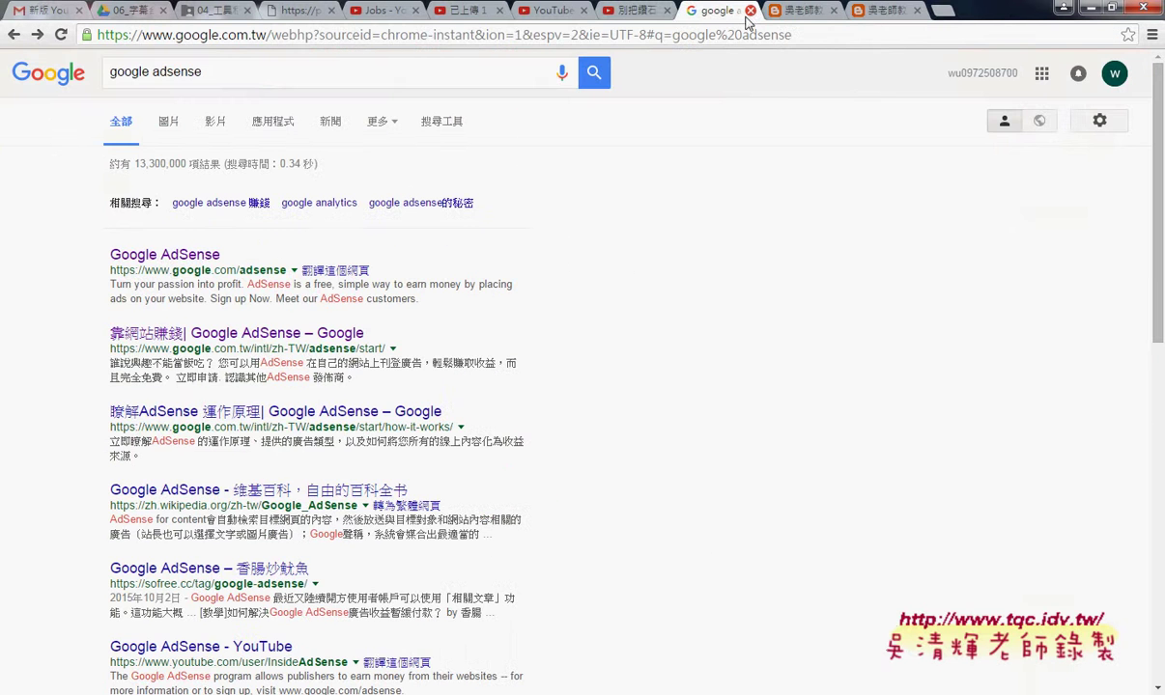
{"action": "left_click", "coordinate": [751, 10]}
{"action": "left_click", "coordinate": [215, 10]}
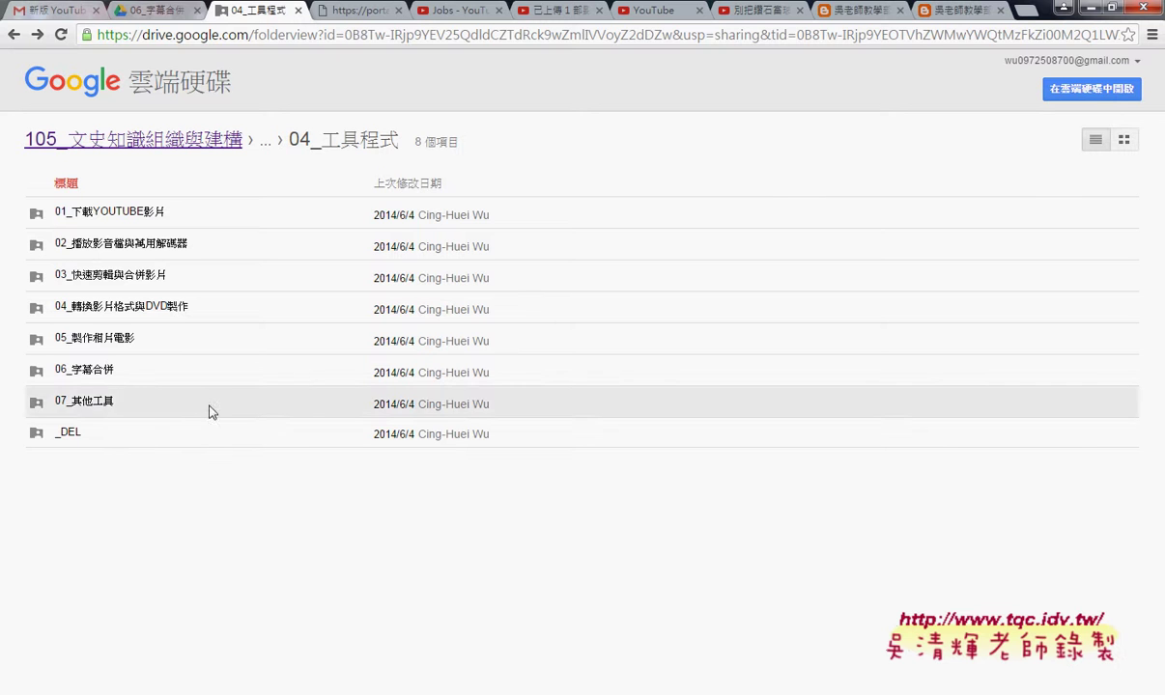
{"action": "left_click", "coordinate": [665, 12]}
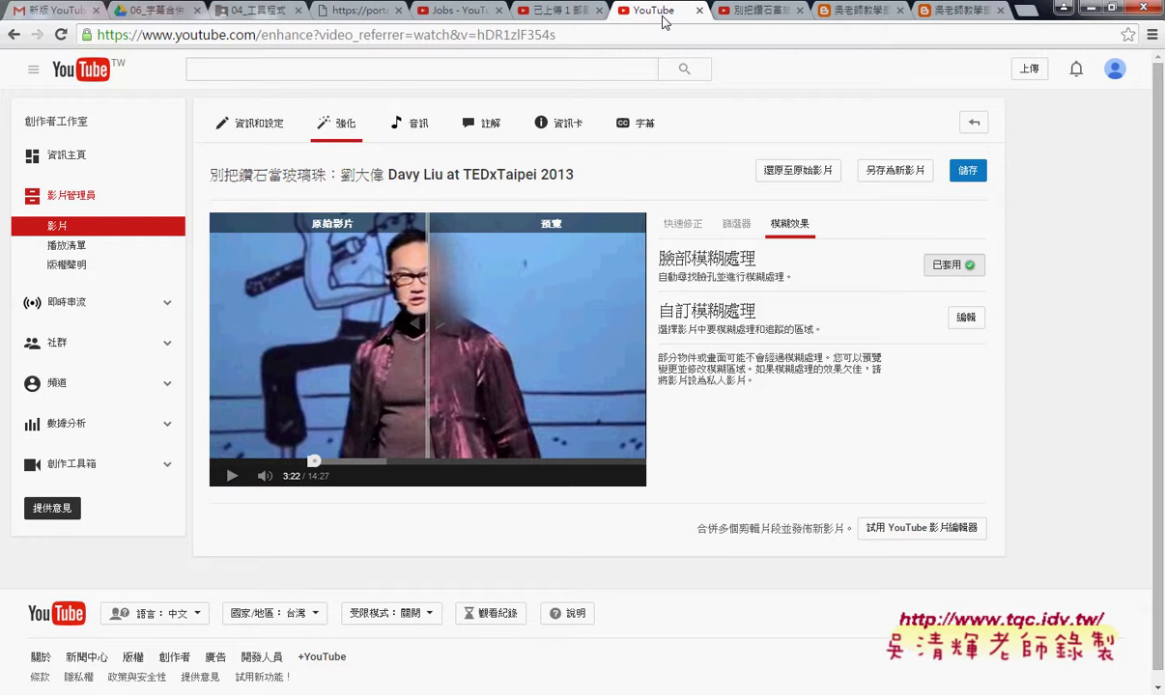
Step: Head for the Video Manager's 影片 (Videos) list, which brings up the leave-page warning about unsaved enhancements
{"action": "left_click", "coordinate": [1035, 71]}
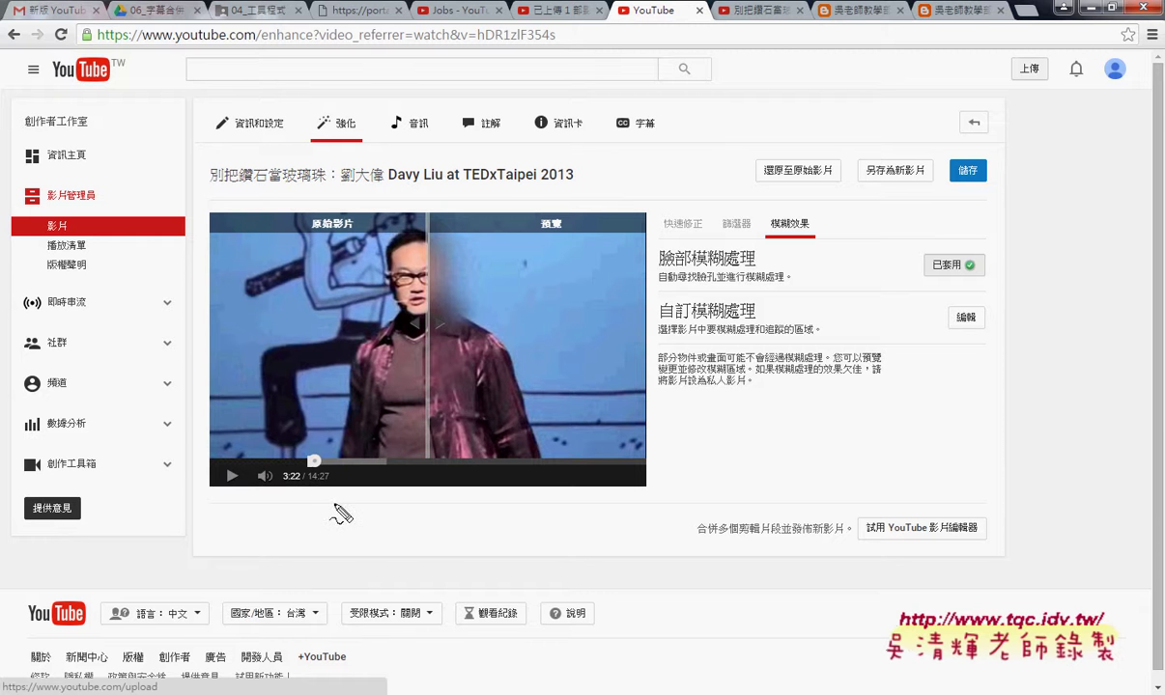
{"action": "left_click_drag", "start_coordinate": [323, 459], "coordinate": [338, 480]}
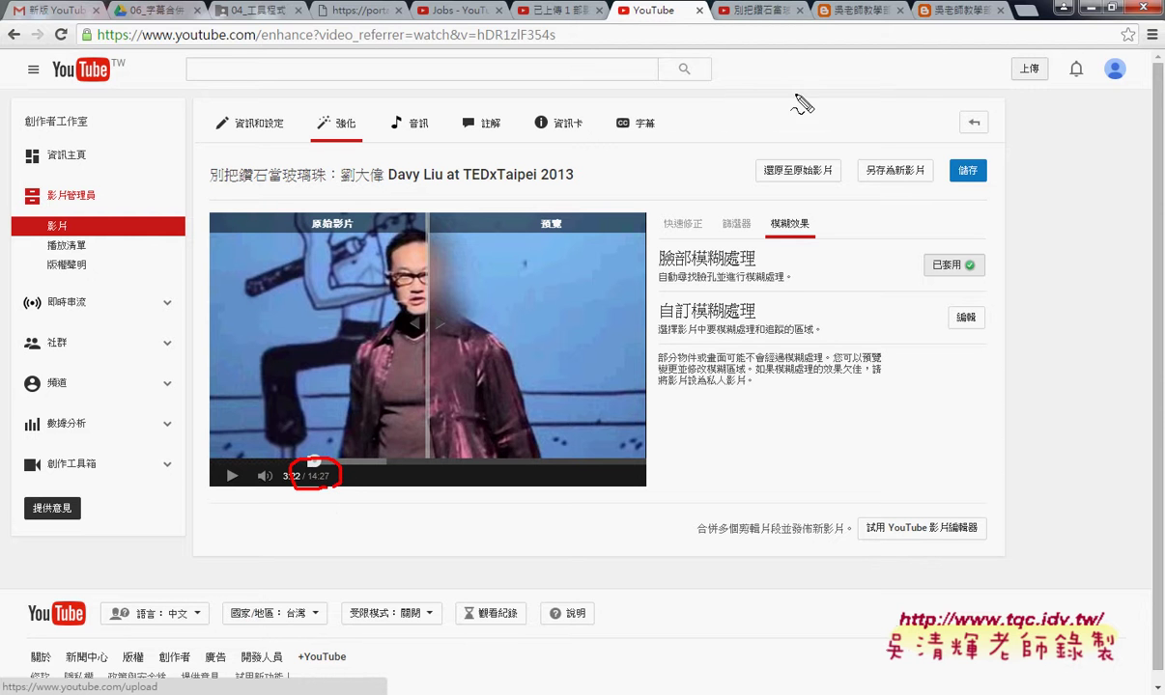
{"action": "mouse_move", "coordinate": [1026, 42]}
{"action": "left_mouse_down"}
{"action": "mouse_move", "coordinate": [997, 74]}
{"action": "mouse_move", "coordinate": [1014, 42]}
{"action": "left_mouse_up"}
{"action": "mouse_move", "coordinate": [817, 176]}
{"action": "left_mouse_down"}
{"action": "mouse_move", "coordinate": [872, 118]}
{"action": "mouse_move", "coordinate": [995, 73]}
{"action": "mouse_move", "coordinate": [973, 122]}
{"action": "left_mouse_up"}
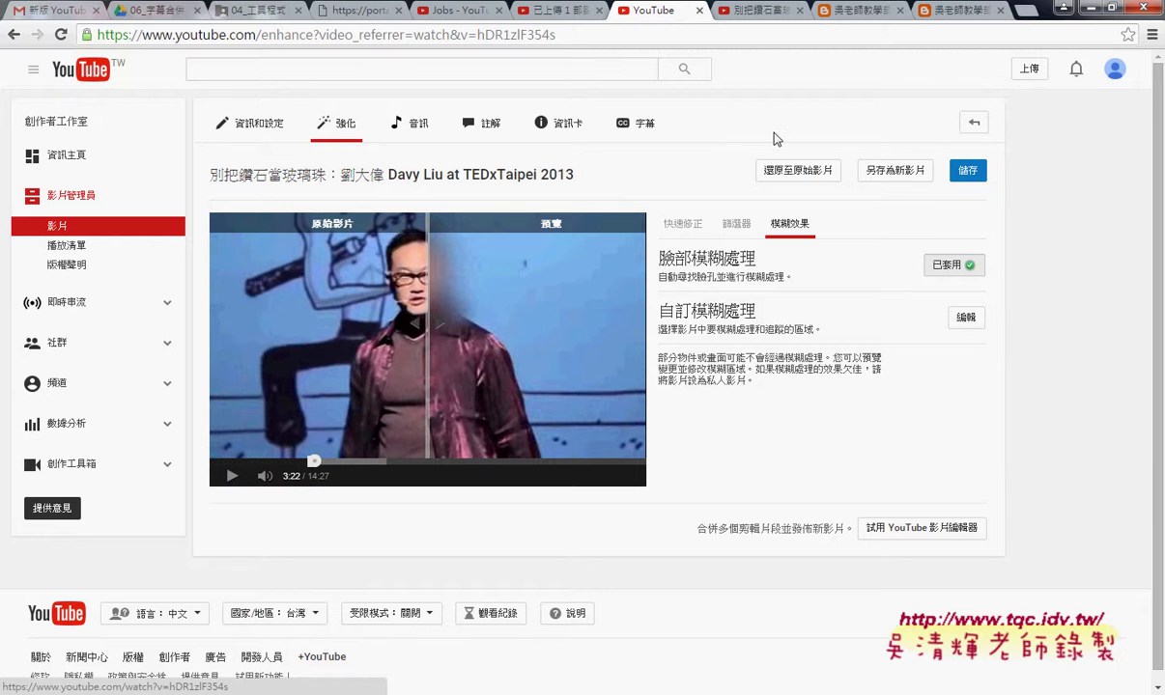
Step: Confirm leaving, then reach the Videos list via the avatar menu's Creator Studio
{"action": "left_click", "coordinate": [116, 237]}
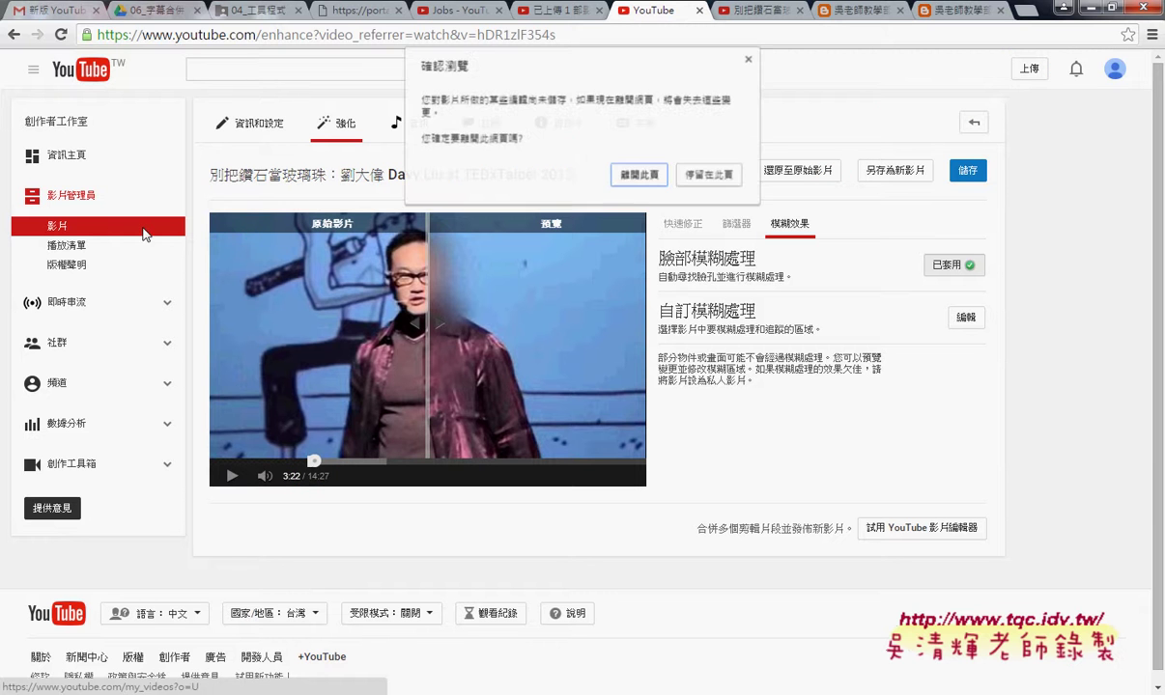
{"action": "left_click", "coordinate": [628, 174]}
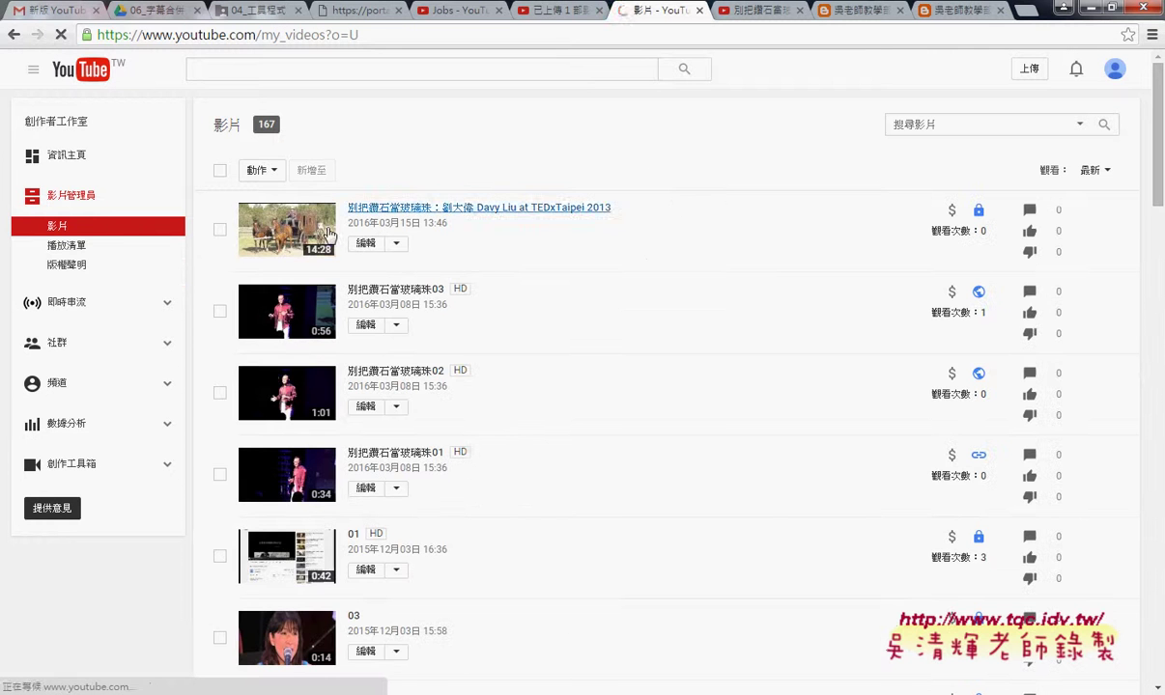
{"action": "left_click", "coordinate": [1118, 68]}
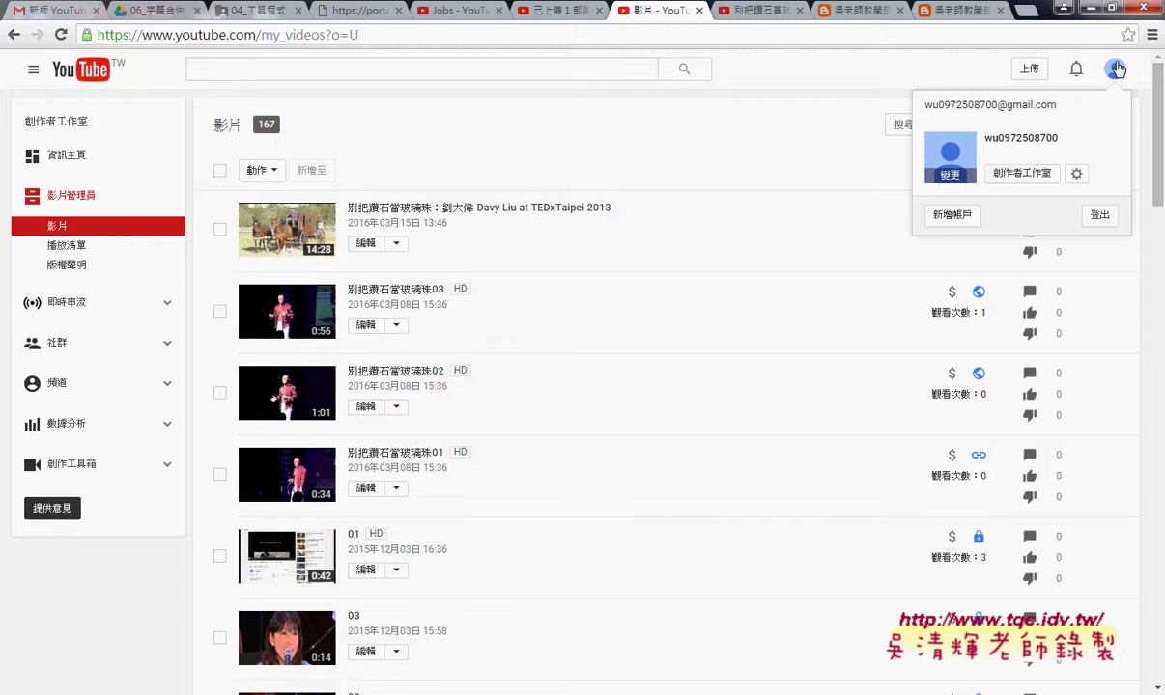
{"action": "left_click", "coordinate": [1019, 176]}
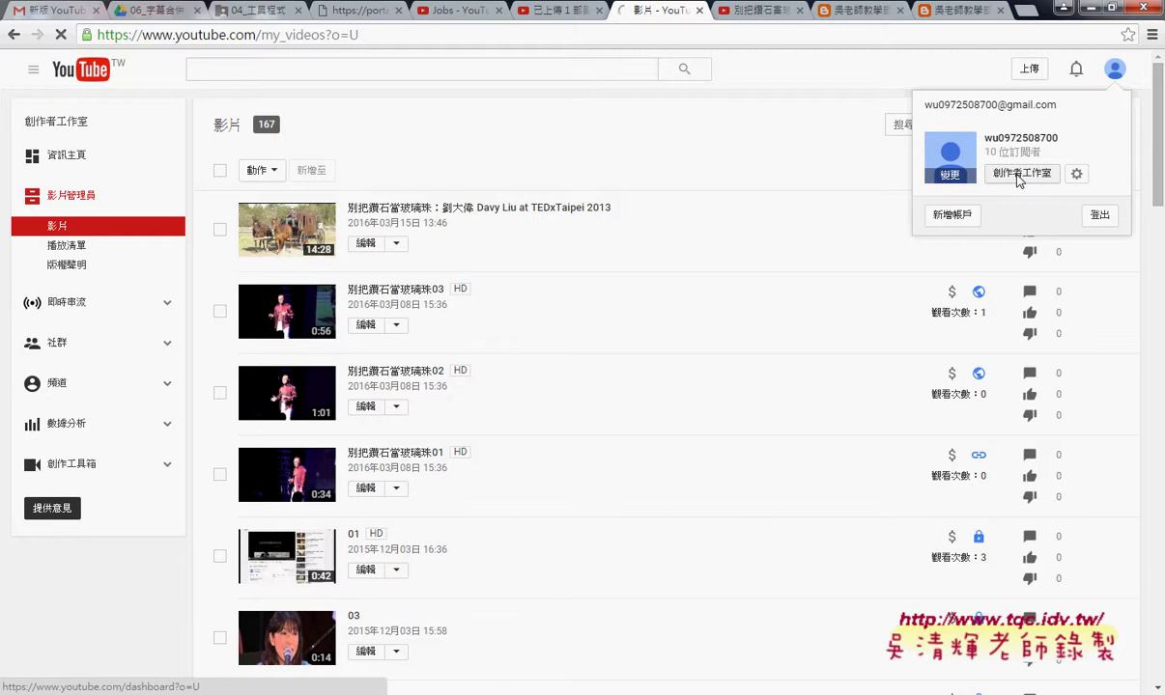
{"action": "left_click", "coordinate": [109, 236]}
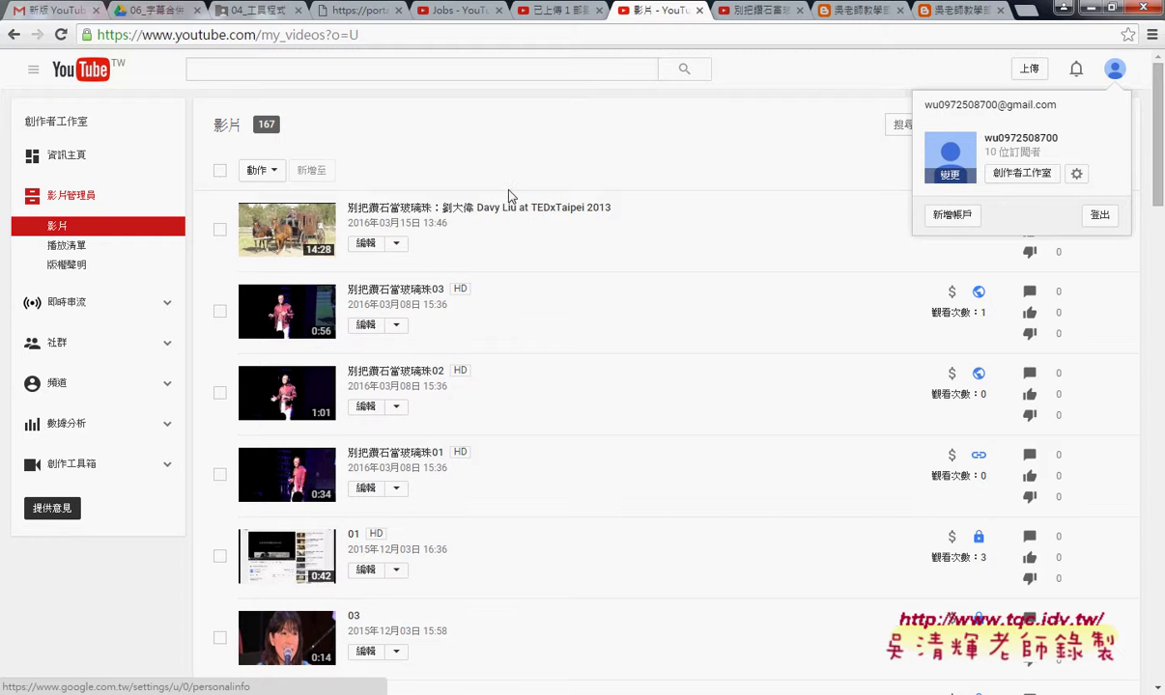
Step: Choose 強化 (Enhancements) from the TEDxTaipei 2013 video's Edit dropdown
{"action": "left_click", "coordinate": [396, 246]}
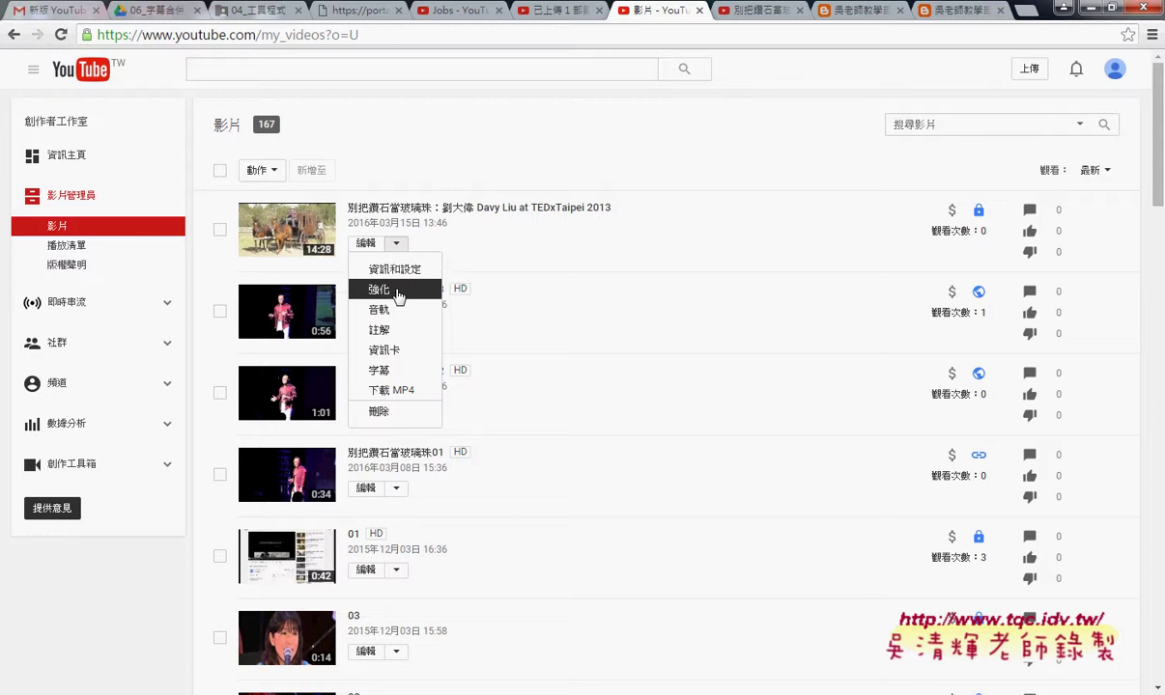
{"action": "left_click", "coordinate": [400, 294]}
{"action": "left_click_drag", "start_coordinate": [394, 302], "coordinate": [399, 308]}
{"action": "left_click", "coordinate": [392, 301]}
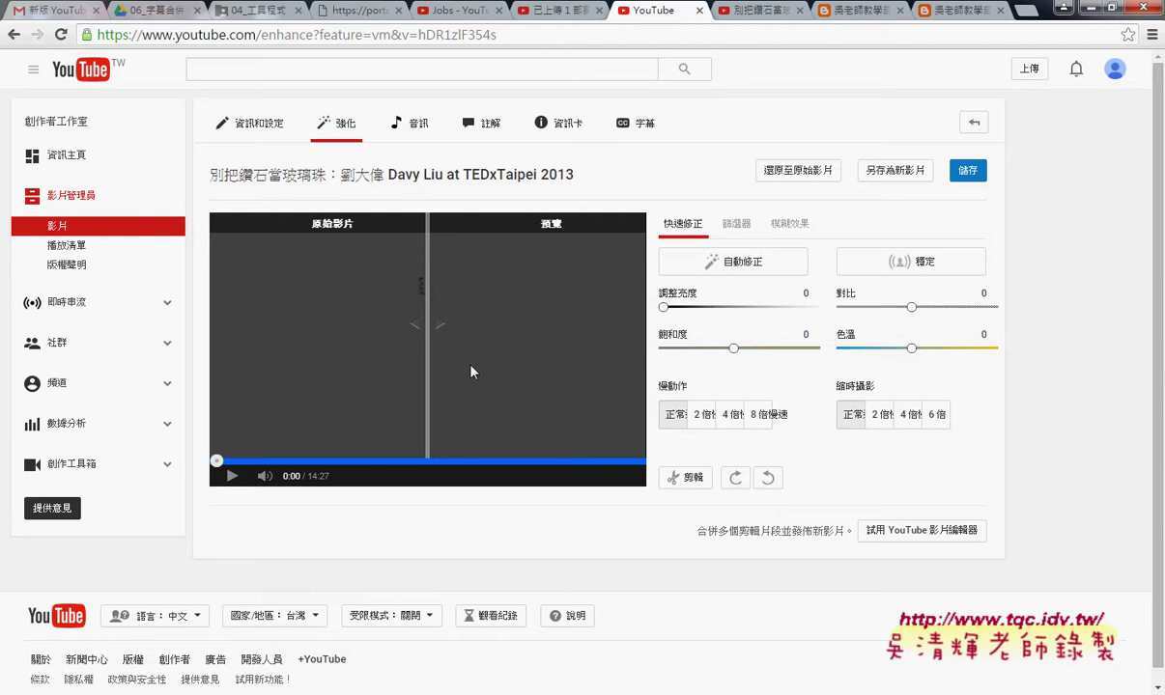
Step: Open the TEDxTaipei 2013 video's 資訊和設定 (Info and settings) and set visibility to 私人 (private)
{"action": "left_click", "coordinate": [85, 228]}
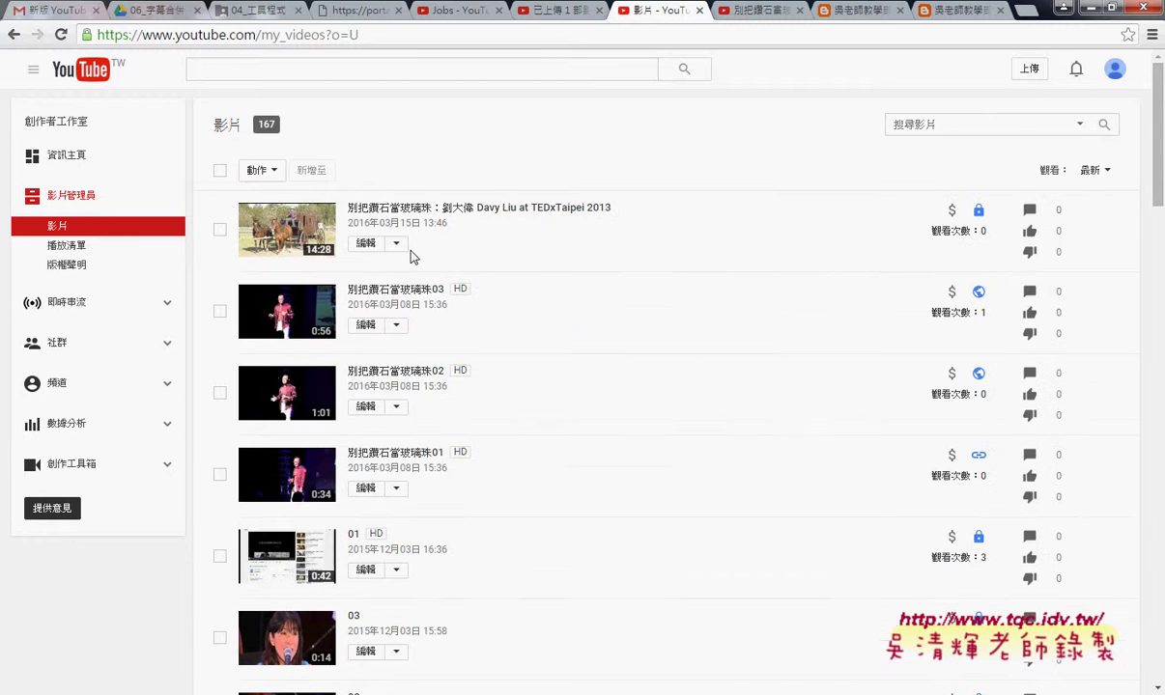
{"action": "left_click", "coordinate": [396, 244]}
{"action": "left_click", "coordinate": [401, 266]}
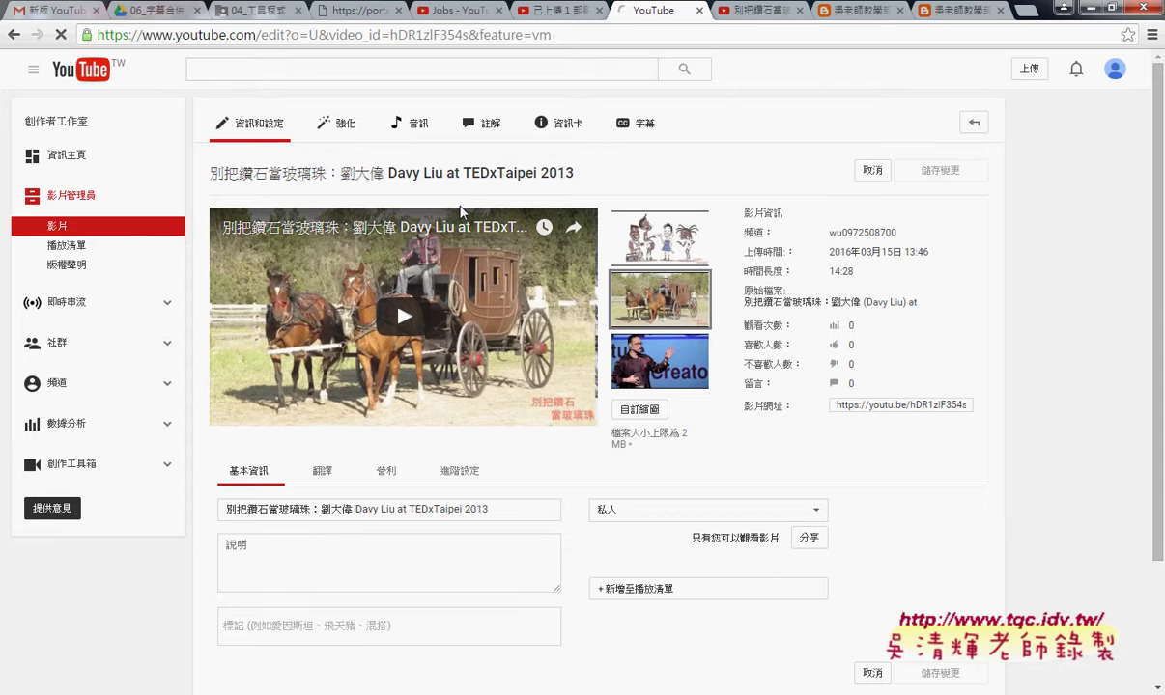
{"action": "left_click", "coordinate": [625, 510]}
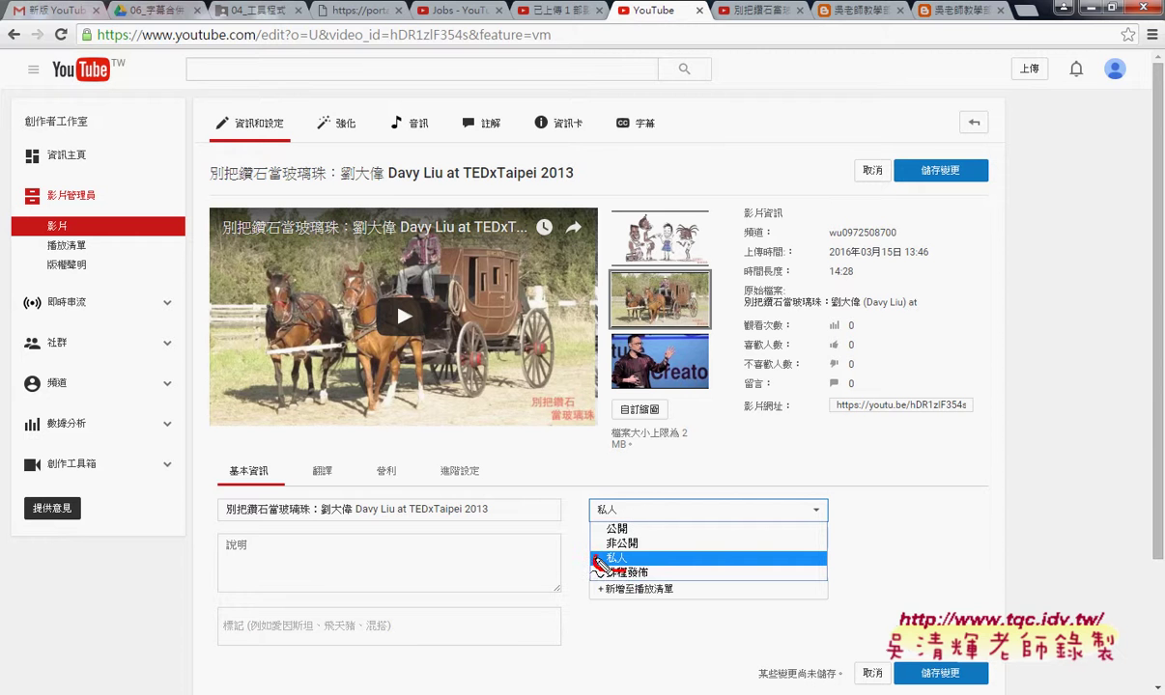
{"action": "left_click_drag", "start_coordinate": [601, 547], "coordinate": [630, 552]}
{"action": "left_click_drag", "start_coordinate": [544, 523], "coordinate": [591, 560]}
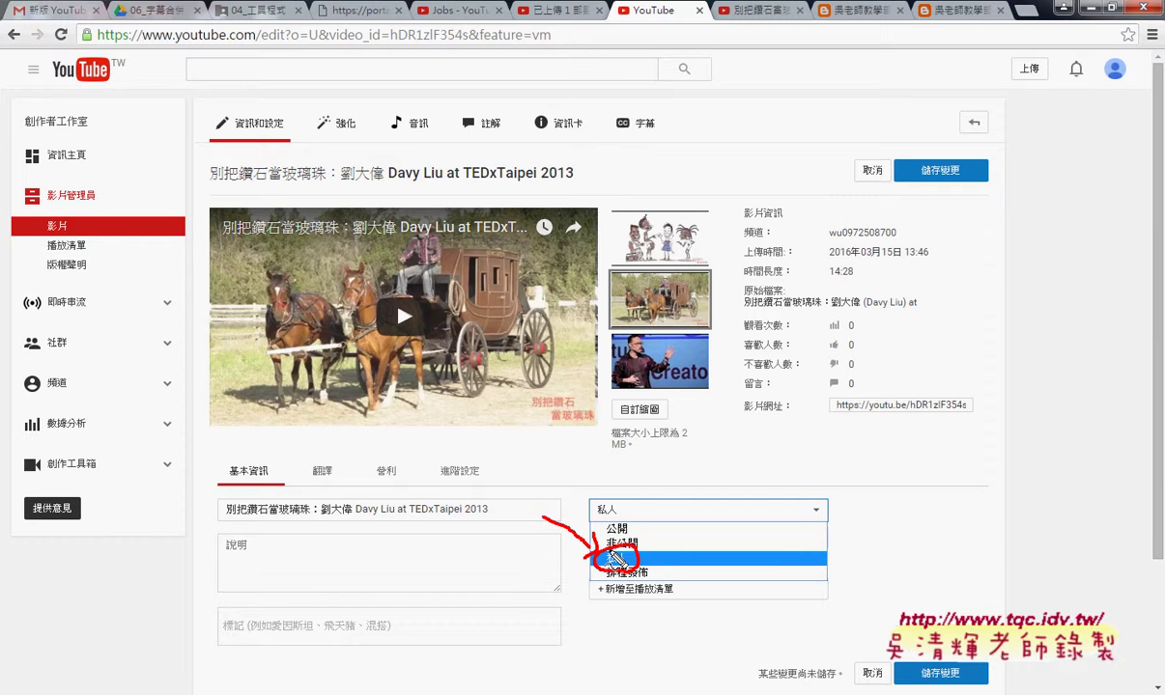
{"action": "left_click", "coordinate": [615, 558]}
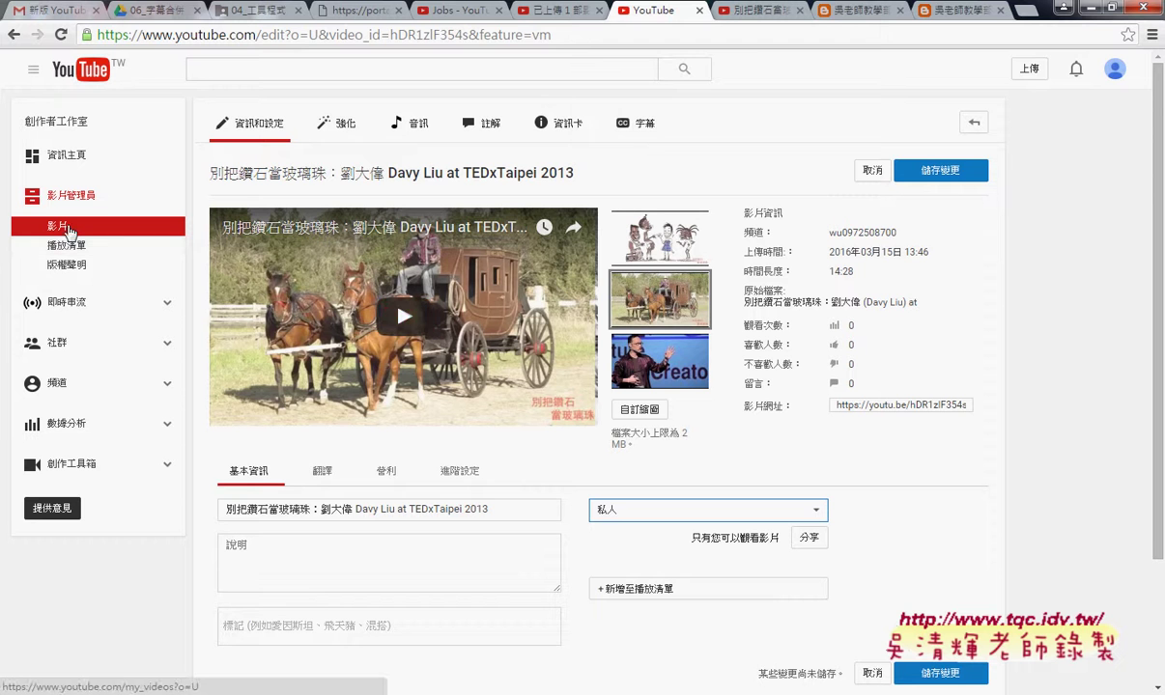
Step: Leave without saving and reopen Enhancements for the TEDxTaipei video from the Videos list
{"action": "left_click", "coordinate": [14, 36]}
{"action": "left_click", "coordinate": [638, 185]}
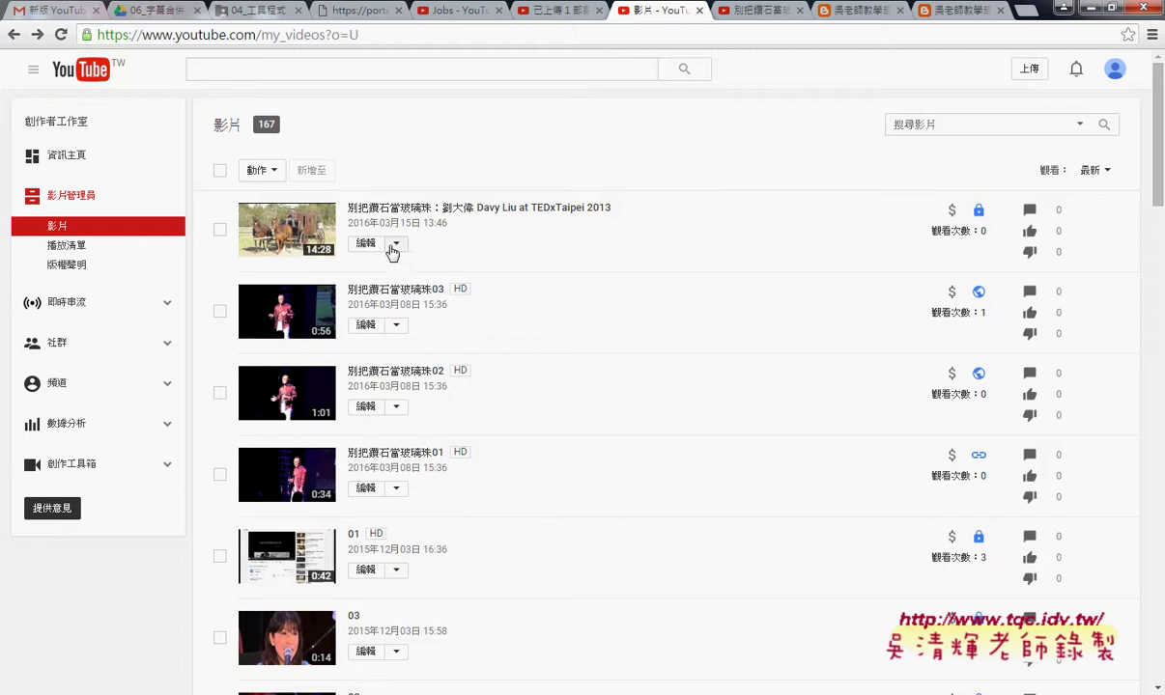
{"action": "left_click", "coordinate": [396, 244]}
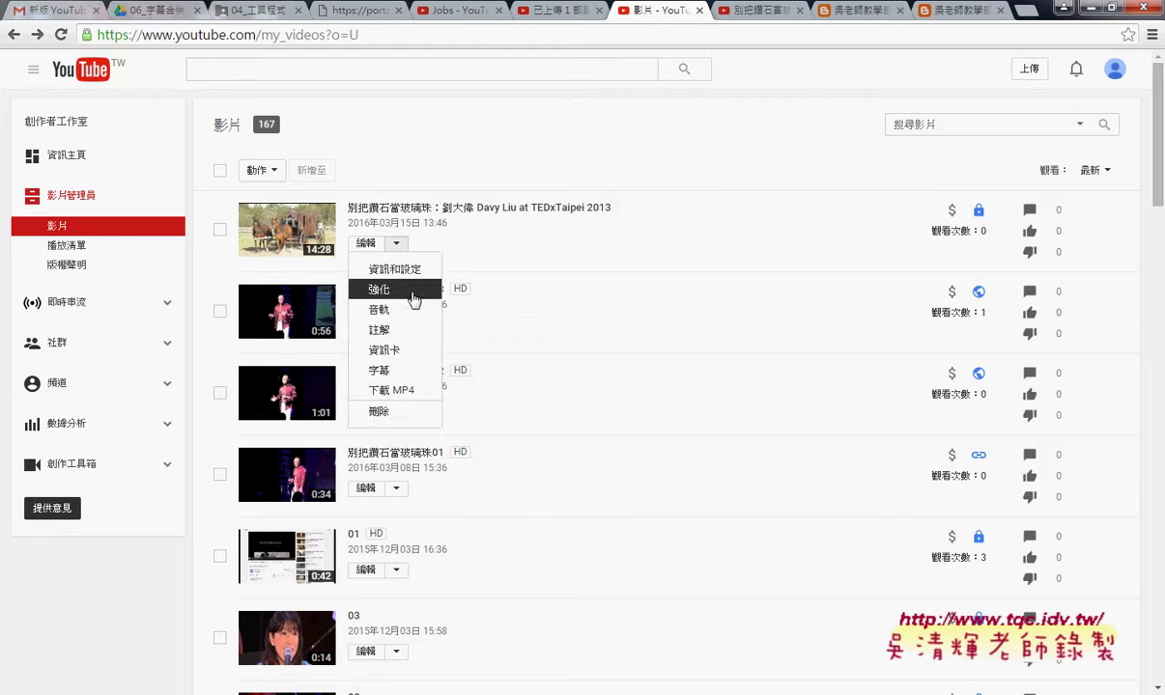
{"action": "left_click", "coordinate": [391, 306]}
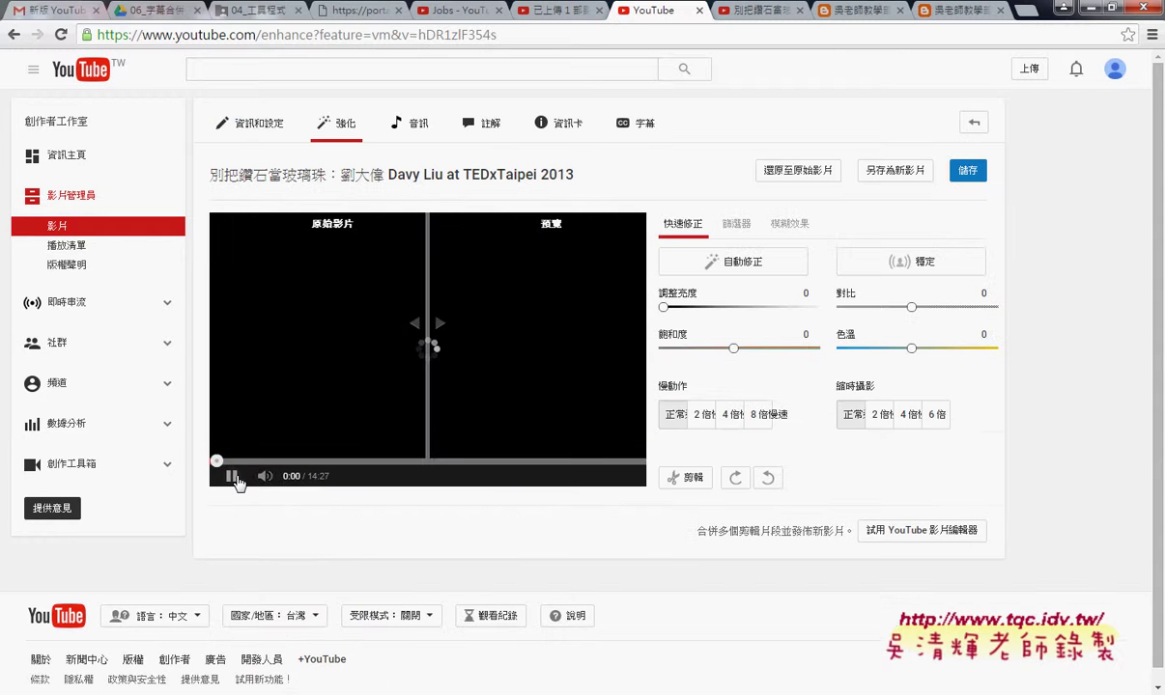
Step: Trim the video from 3:52.9 to 5:16.5 and apply it, pausing the preview
{"action": "left_click", "coordinate": [692, 480]}
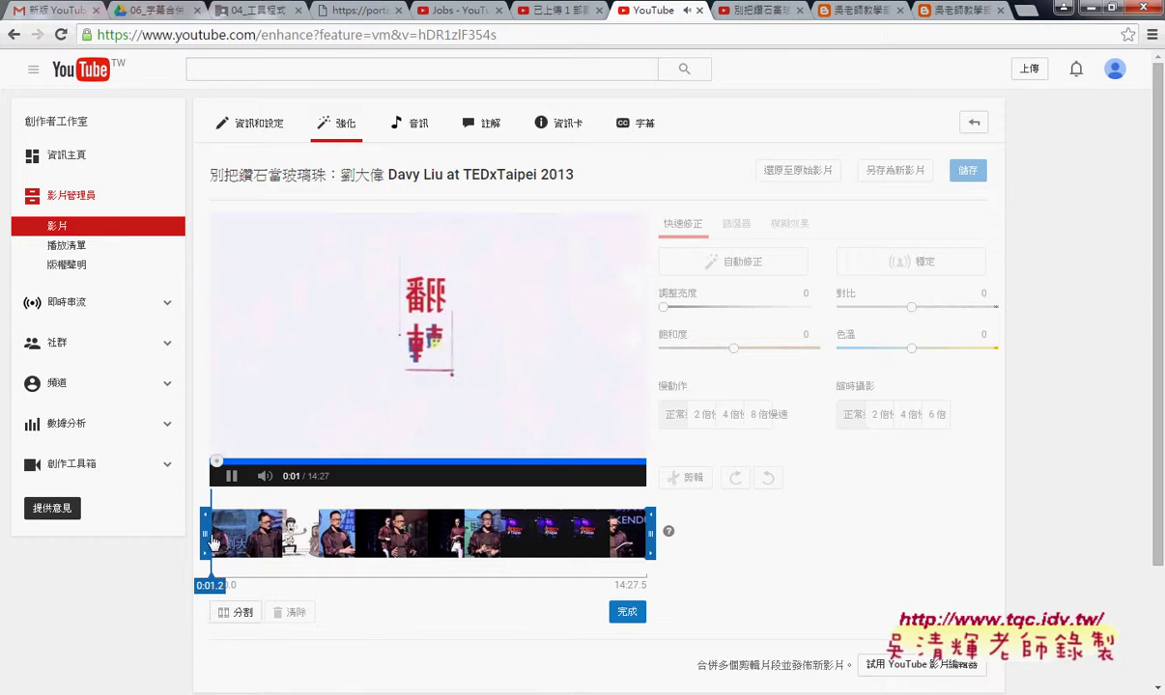
{"action": "left_click_drag", "start_coordinate": [206, 533], "coordinate": [324, 533]}
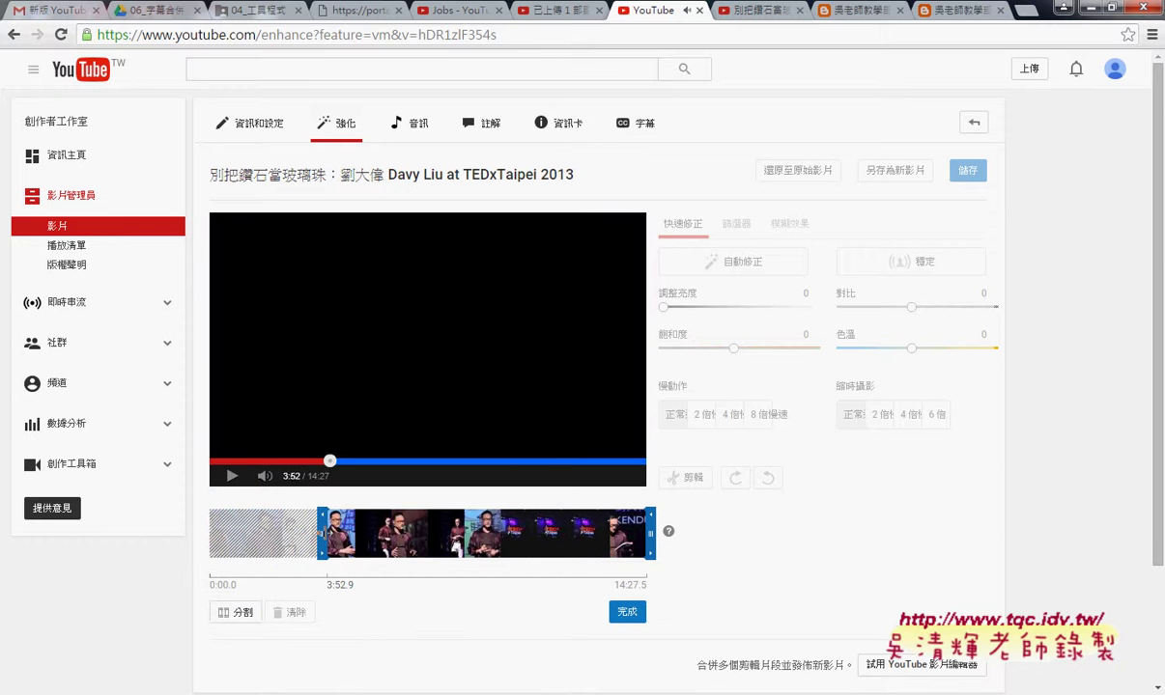
{"action": "left_click_drag", "start_coordinate": [650, 541], "coordinate": [374, 532]}
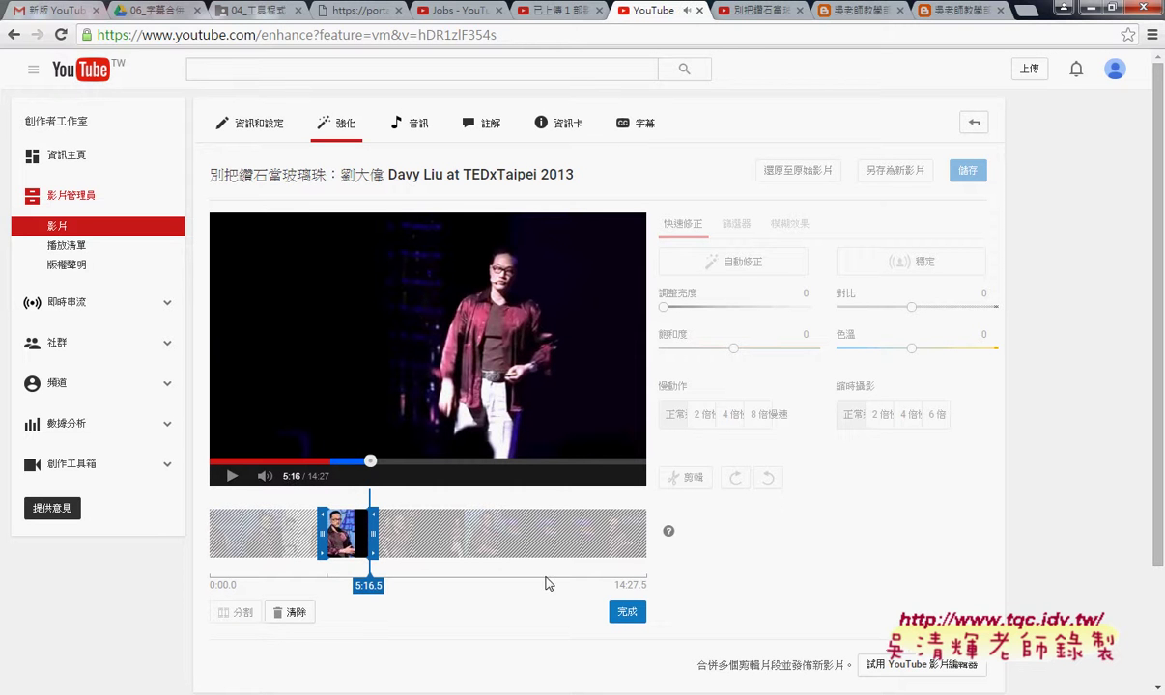
{"action": "left_click", "coordinate": [627, 612]}
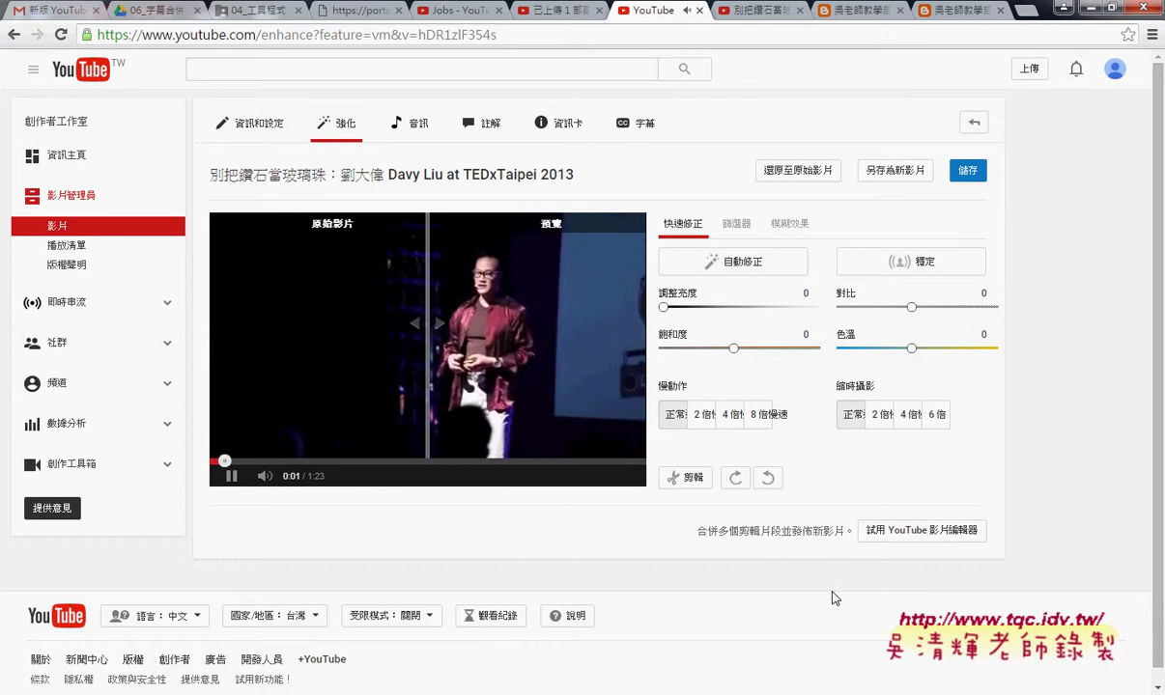
{"action": "left_click", "coordinate": [231, 476]}
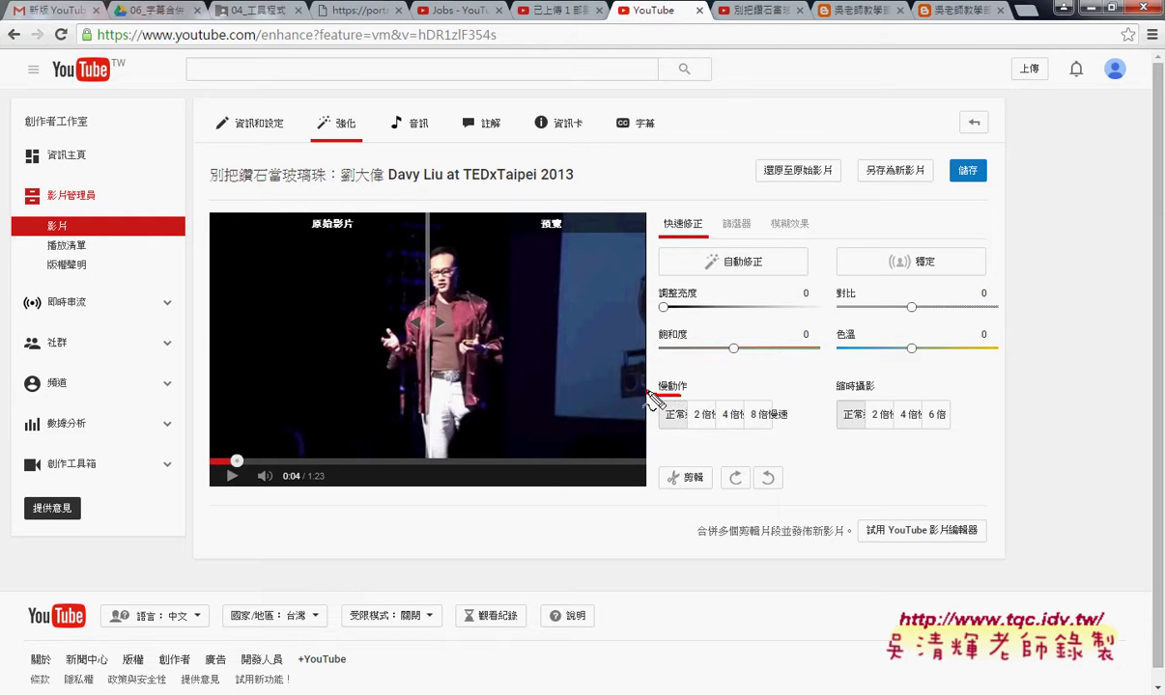
{"action": "left_click_drag", "start_coordinate": [655, 395], "coordinate": [682, 390]}
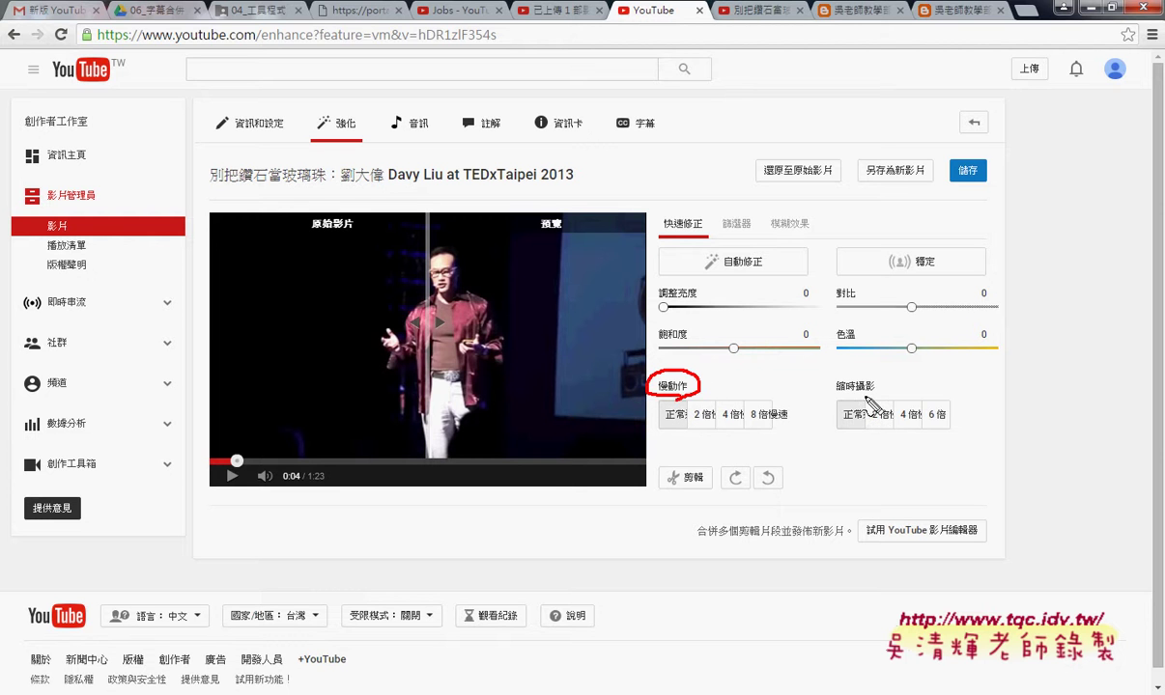
{"action": "left_click_drag", "start_coordinate": [872, 373], "coordinate": [874, 400]}
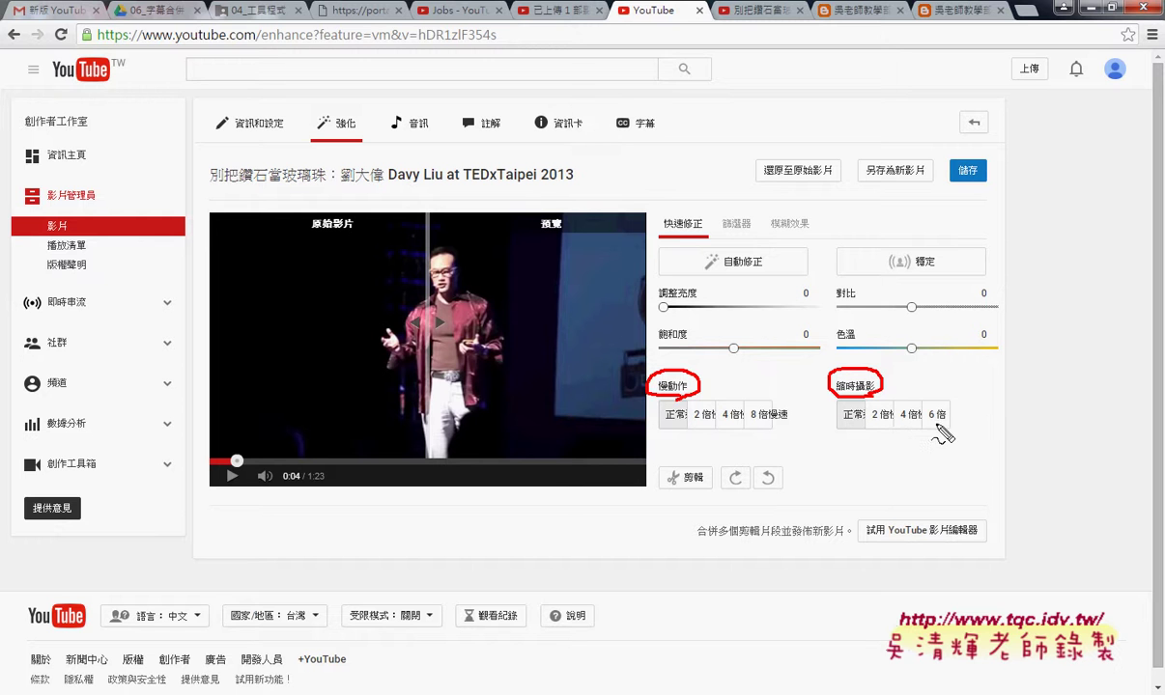
{"action": "left_click_drag", "start_coordinate": [926, 421], "coordinate": [949, 416]}
{"action": "key", "text": "Escape"}
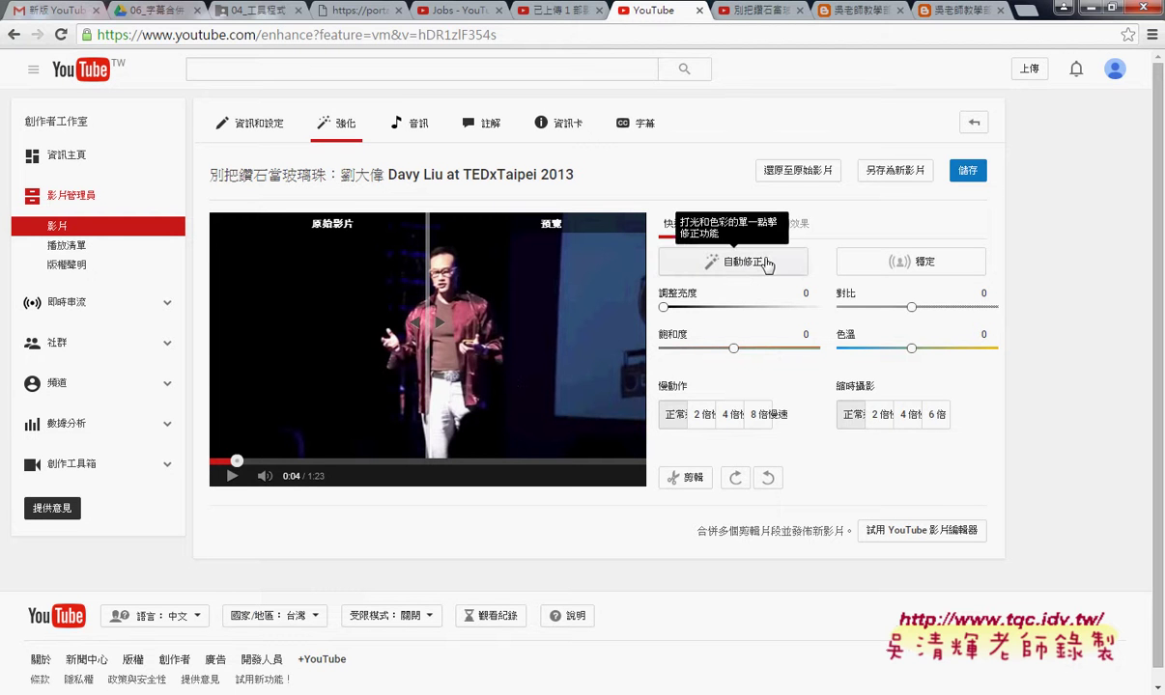
Step: Apply 自動修正 (Auto-fix) and 穩定 (Stabilize) to the 1:23 clip, pausing the preview after each
{"action": "left_click", "coordinate": [740, 272]}
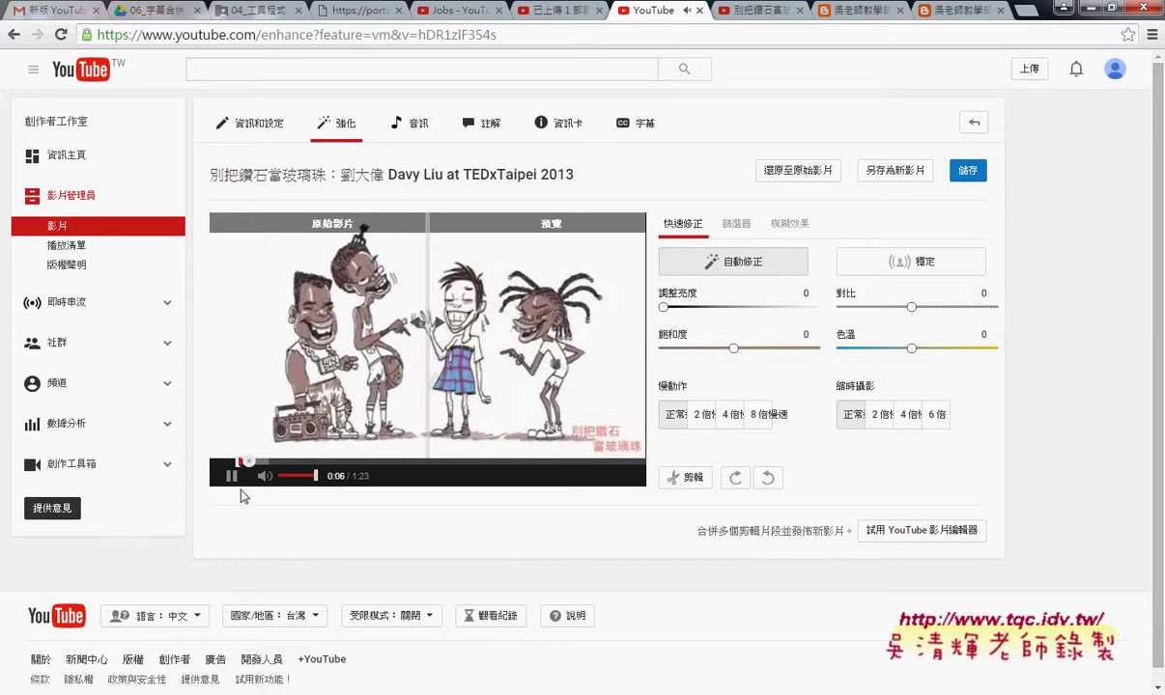
{"action": "left_click", "coordinate": [231, 475]}
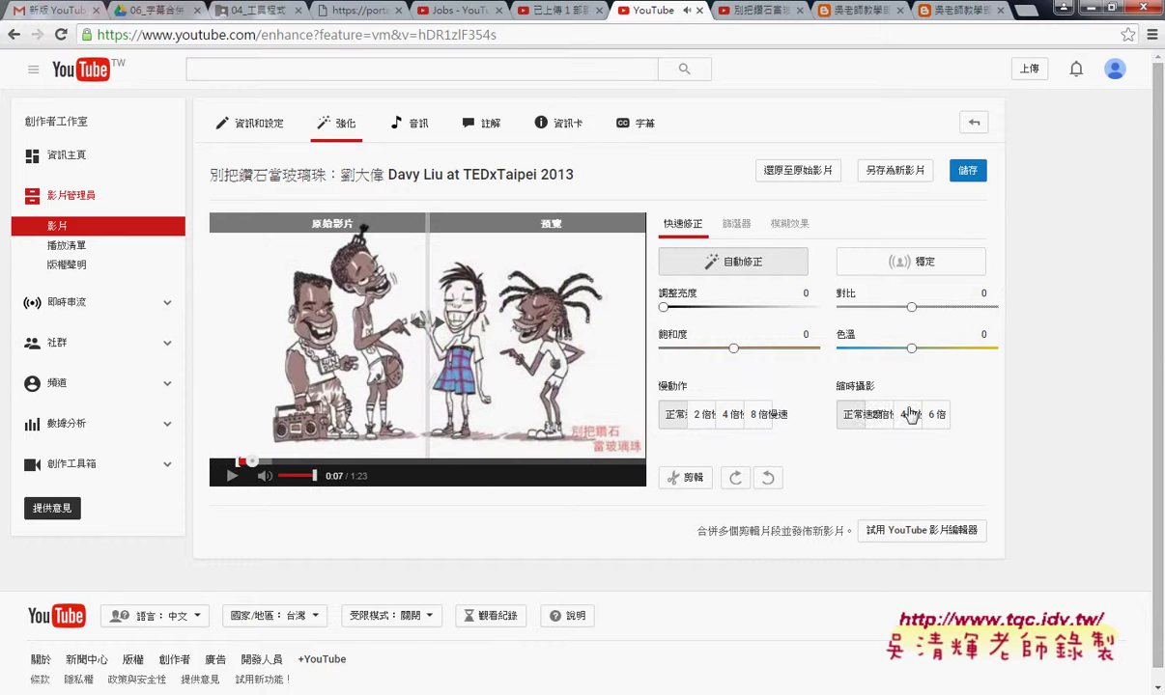
{"action": "left_click", "coordinate": [932, 274]}
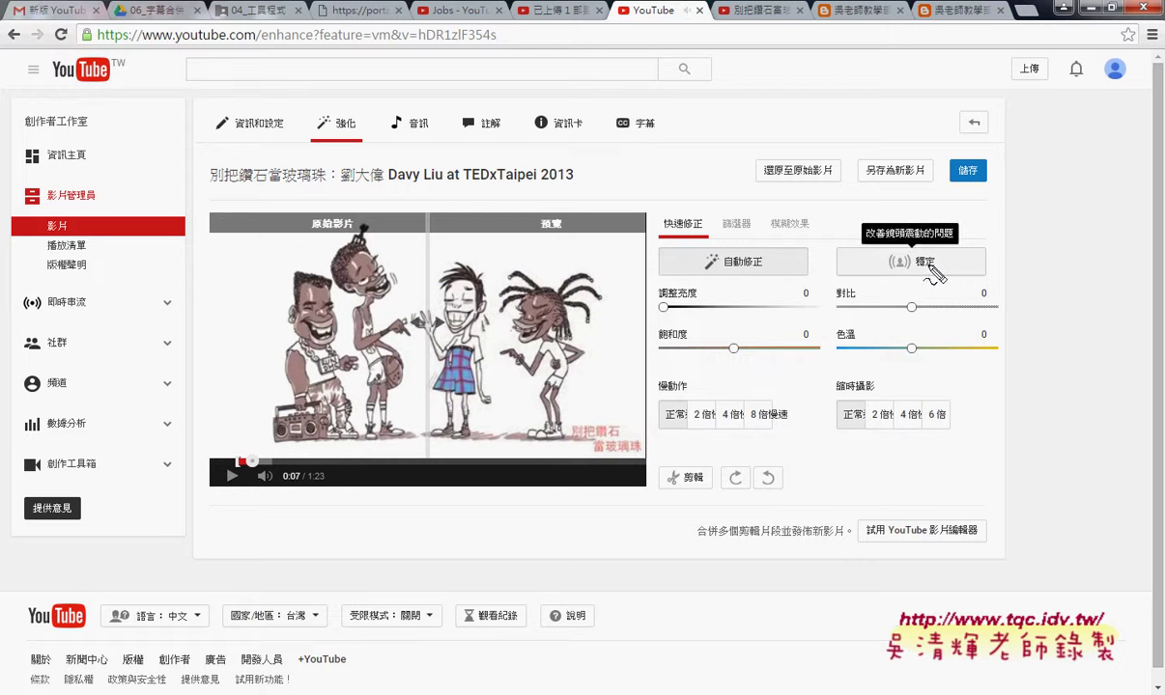
{"action": "mouse_move", "coordinate": [930, 270]}
{"action": "left_mouse_down"}
{"action": "mouse_move", "coordinate": [962, 215]}
{"action": "mouse_move", "coordinate": [947, 270]}
{"action": "left_mouse_up"}
{"action": "left_click", "coordinate": [945, 273]}
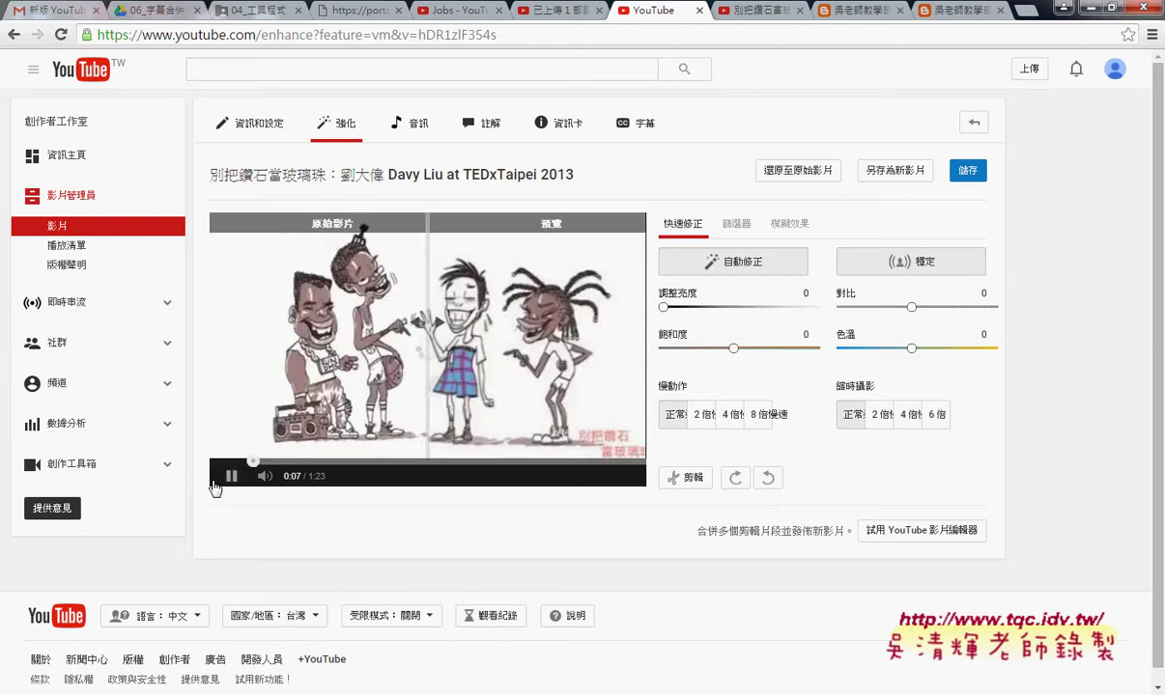
{"action": "left_click", "coordinate": [231, 475]}
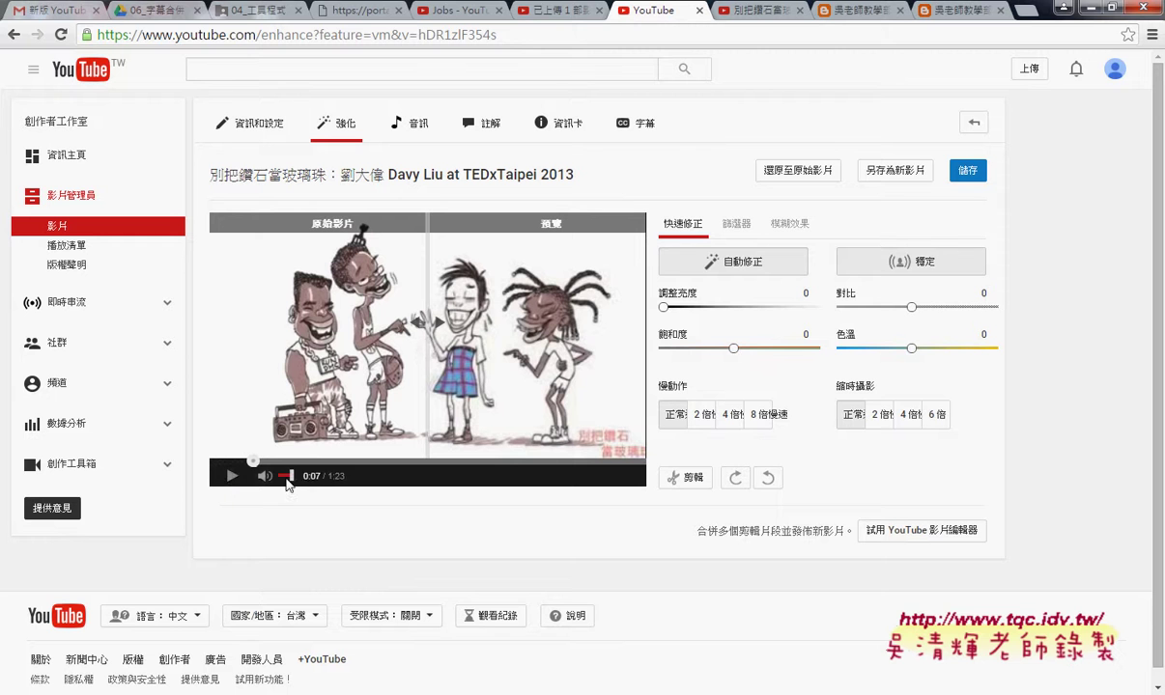
Step: Apply the HDR filter from Filters, pause the preview, and bring up the Blur effects options
{"action": "left_click", "coordinate": [737, 229]}
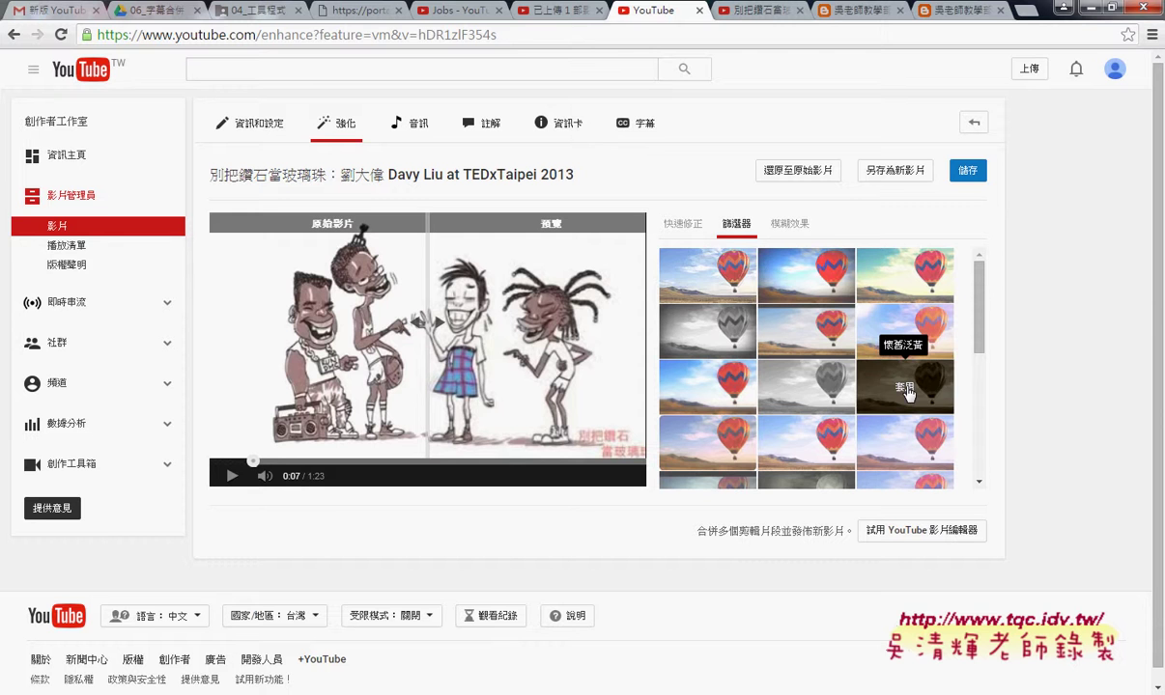
{"action": "left_click", "coordinate": [708, 278]}
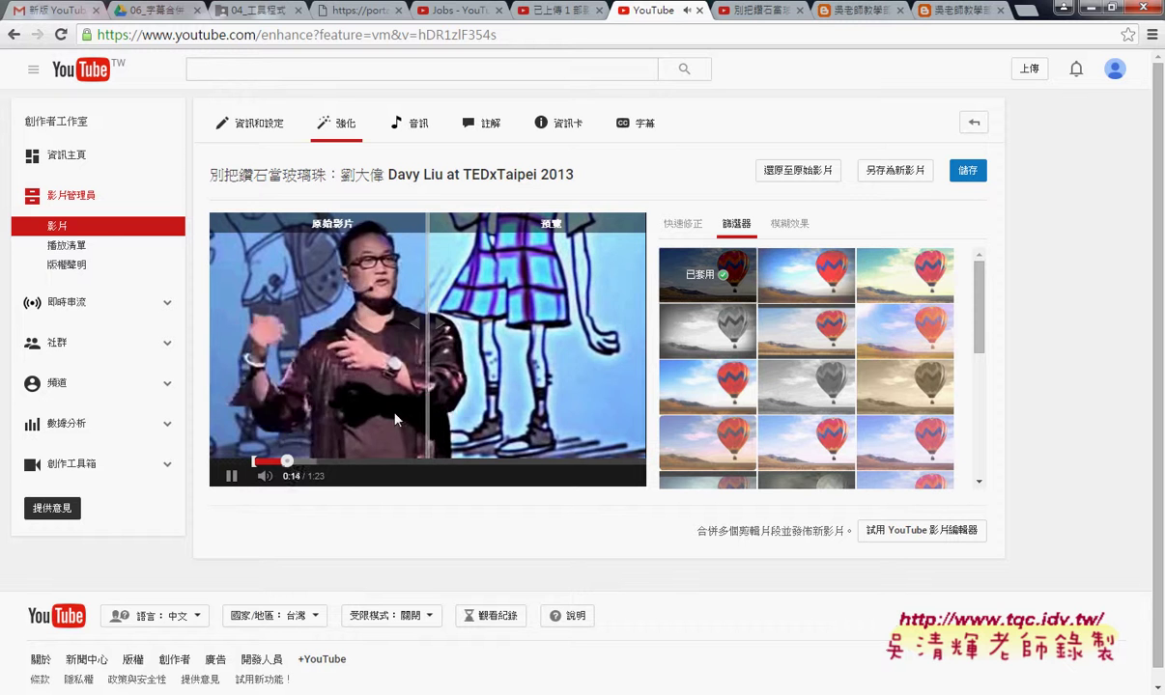
{"action": "left_click", "coordinate": [232, 476]}
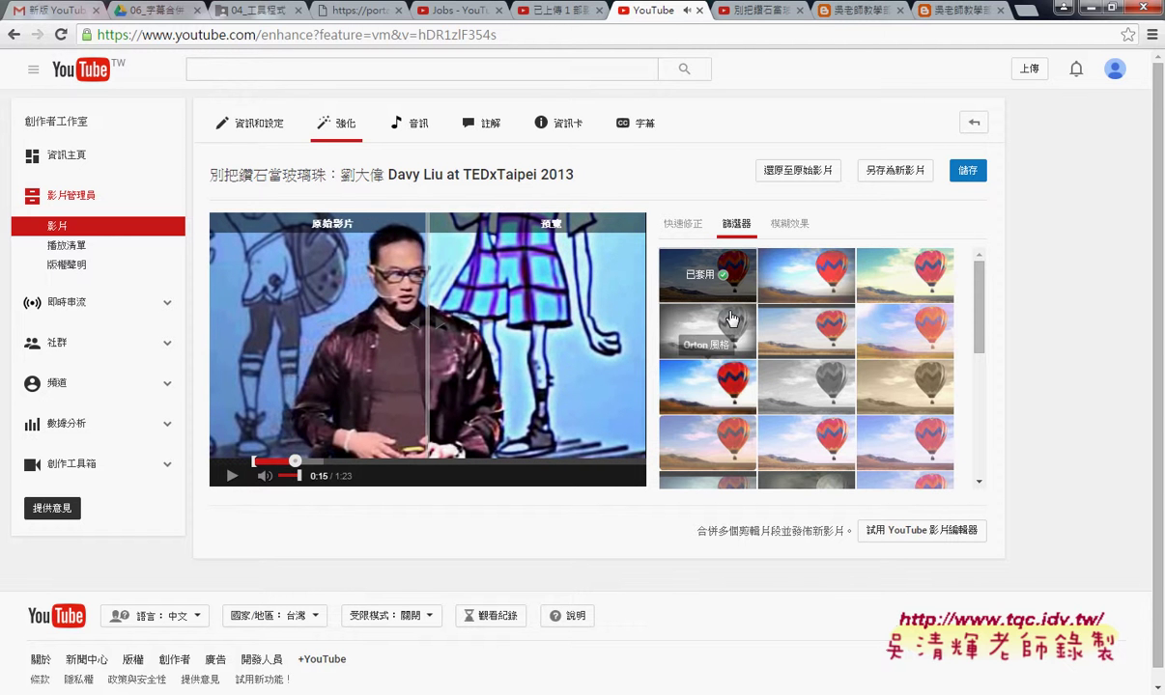
{"action": "left_click", "coordinate": [792, 232]}
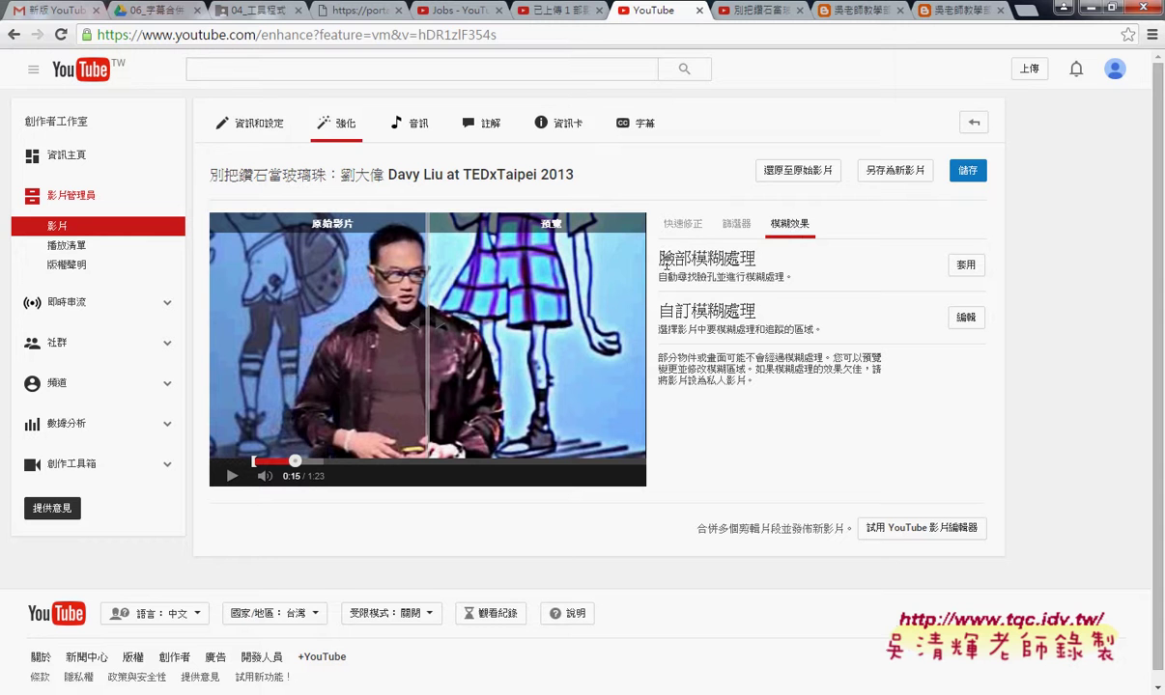
Step: Point out the 臉部模糊處理 and 自訂模糊處理 options, then open the Custom blur editor
{"action": "left_click_drag", "start_coordinate": [628, 247], "coordinate": [769, 257]}
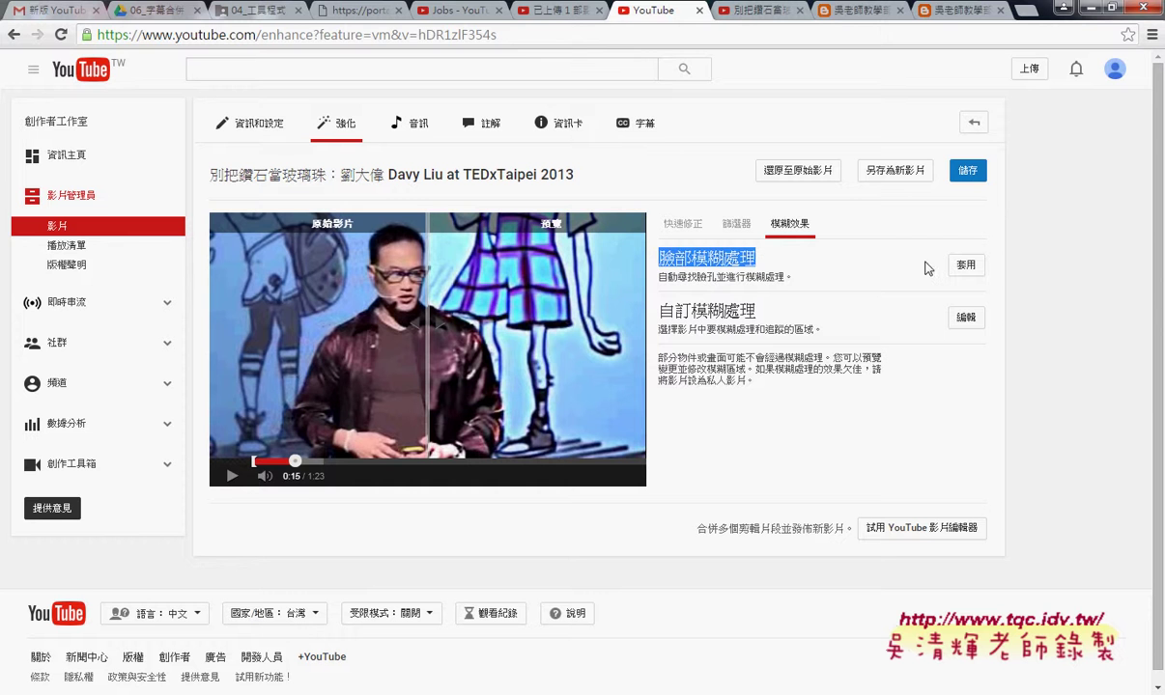
{"action": "left_click_drag", "start_coordinate": [658, 310], "coordinate": [753, 313]}
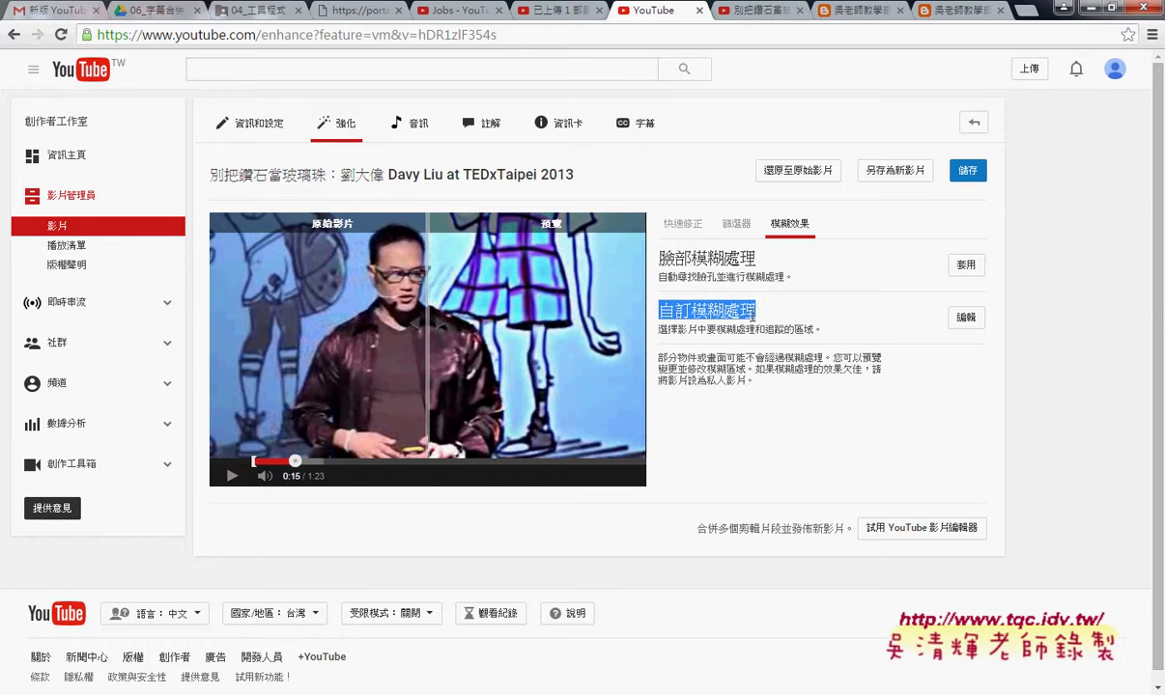
{"action": "left_click", "coordinate": [981, 326]}
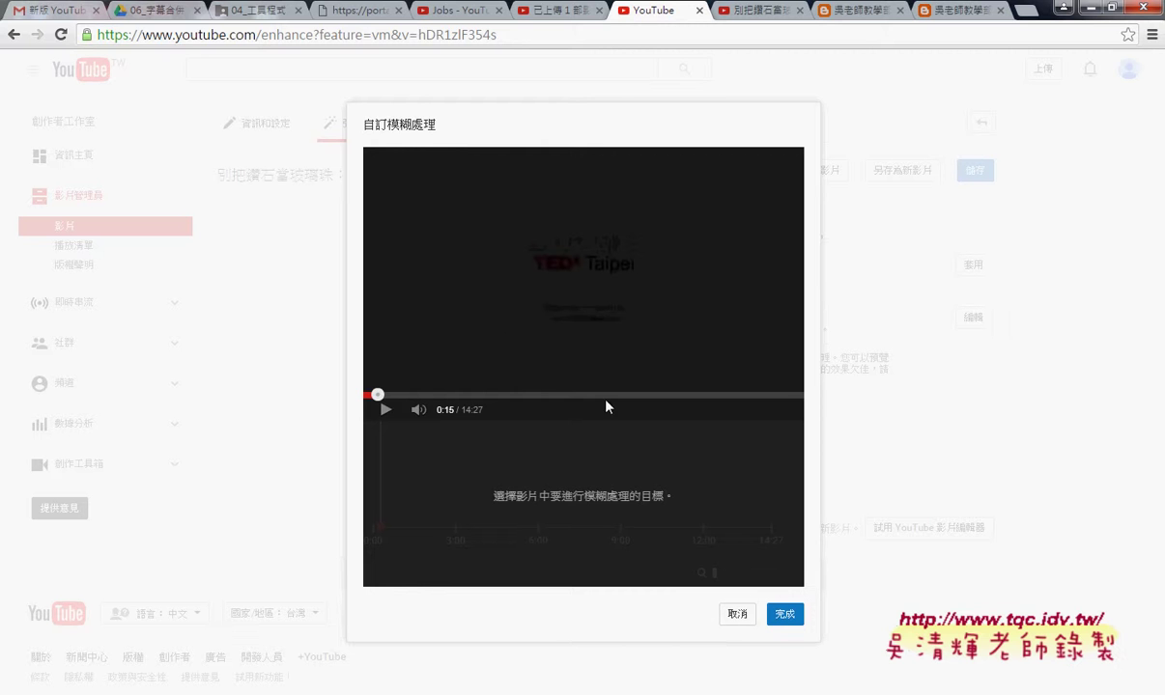
Step: Cancel the 自訂模糊處理 dialog with no blur added, then select its Edit button again
{"action": "left_click", "coordinate": [737, 617]}
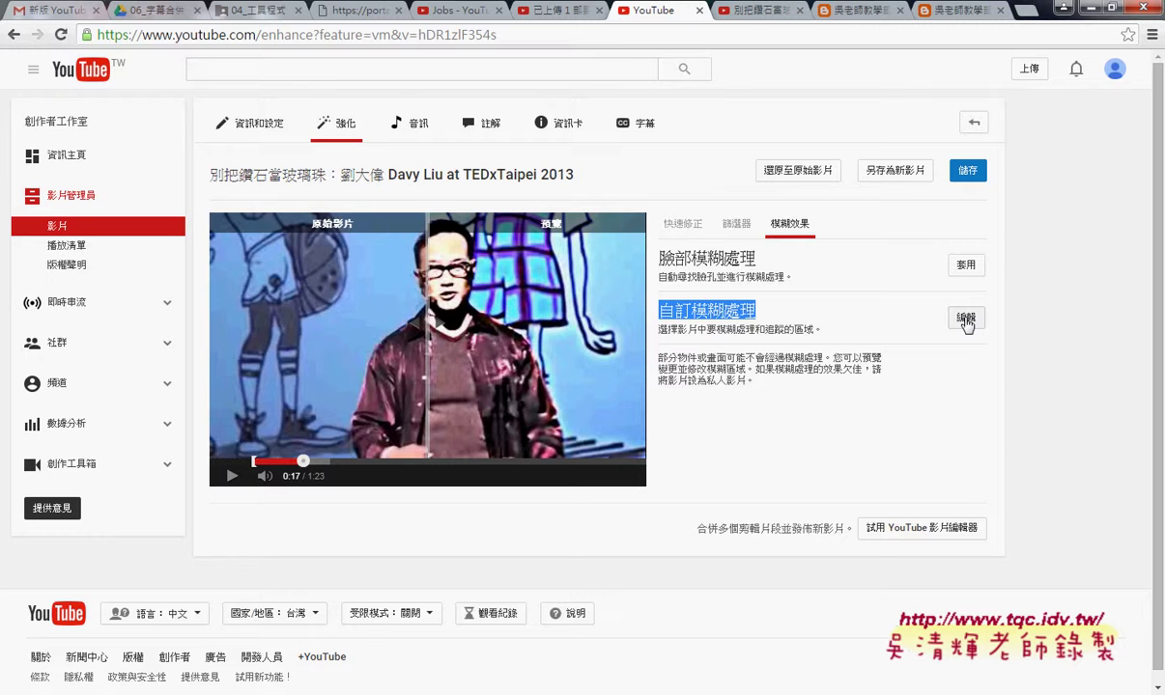
{"action": "left_click", "coordinate": [966, 319]}
{"action": "left_click_drag", "start_coordinate": [316, 149], "coordinate": [369, 164]}
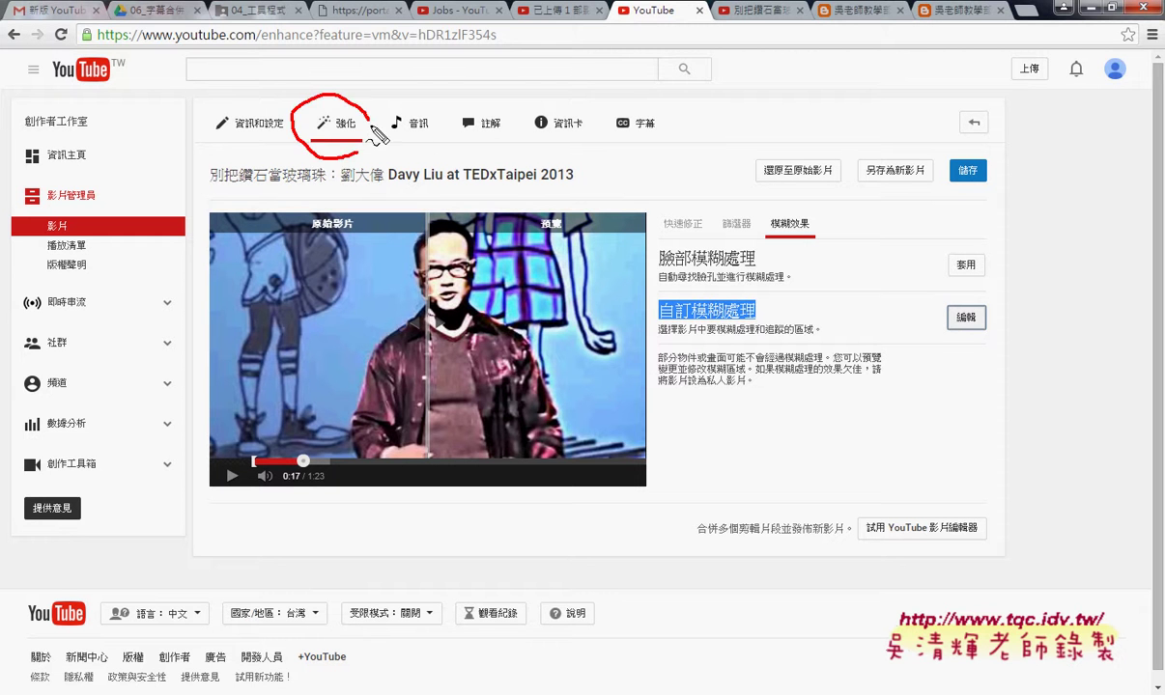
{"action": "mouse_move", "coordinate": [688, 240]}
{"action": "left_mouse_down"}
{"action": "mouse_move", "coordinate": [651, 235]}
{"action": "mouse_move", "coordinate": [676, 243]}
{"action": "left_mouse_up"}
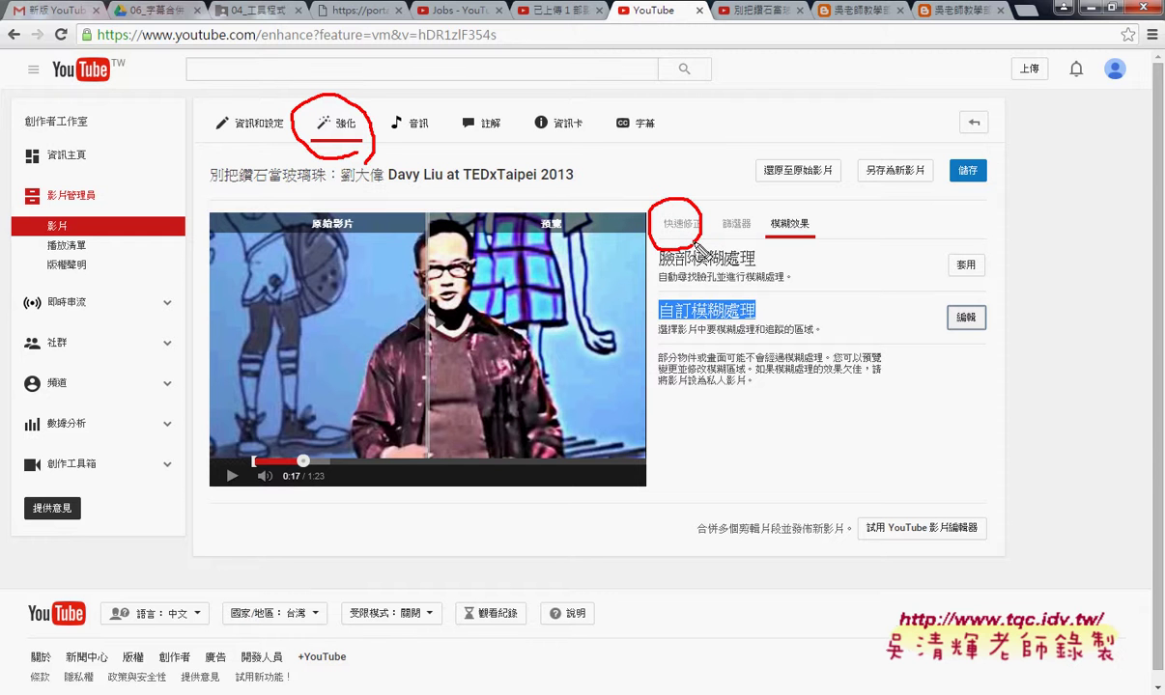
{"action": "mouse_move", "coordinate": [751, 208]}
{"action": "left_mouse_down"}
{"action": "mouse_move", "coordinate": [763, 232]}
{"action": "mouse_move", "coordinate": [736, 242]}
{"action": "left_mouse_up"}
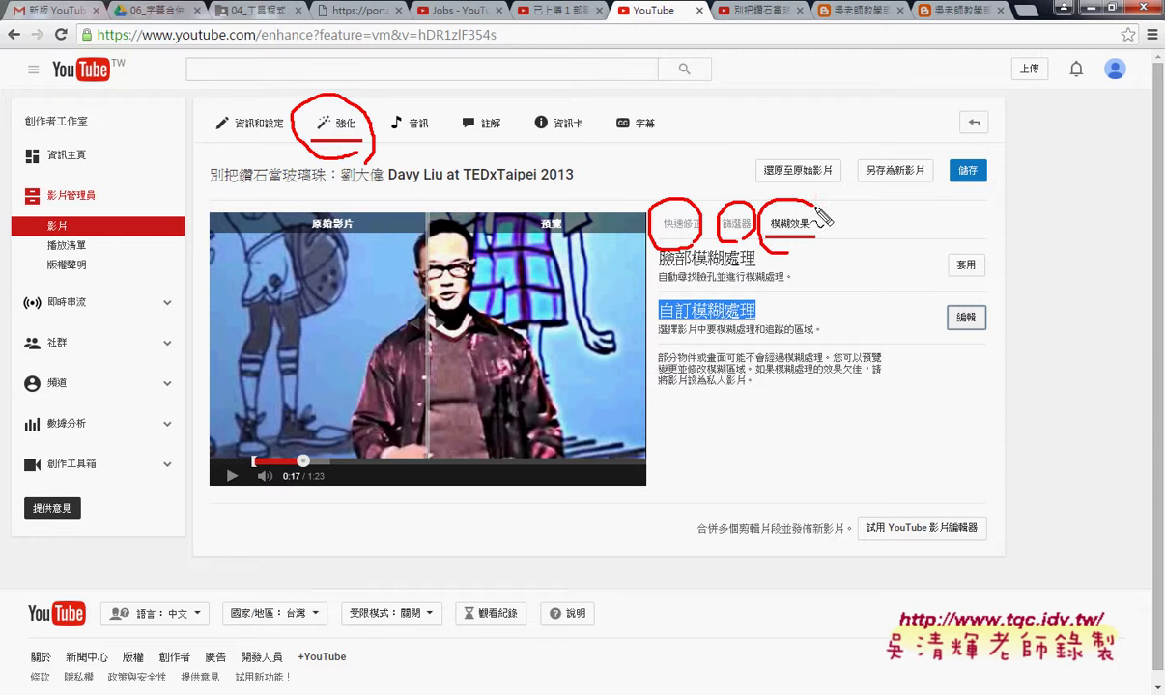
{"action": "left_click_drag", "start_coordinate": [773, 205], "coordinate": [795, 261]}
{"action": "mouse_move", "coordinate": [743, 204]}
{"action": "left_mouse_down"}
{"action": "mouse_move", "coordinate": [995, 150]}
{"action": "mouse_move", "coordinate": [744, 194]}
{"action": "left_mouse_up"}
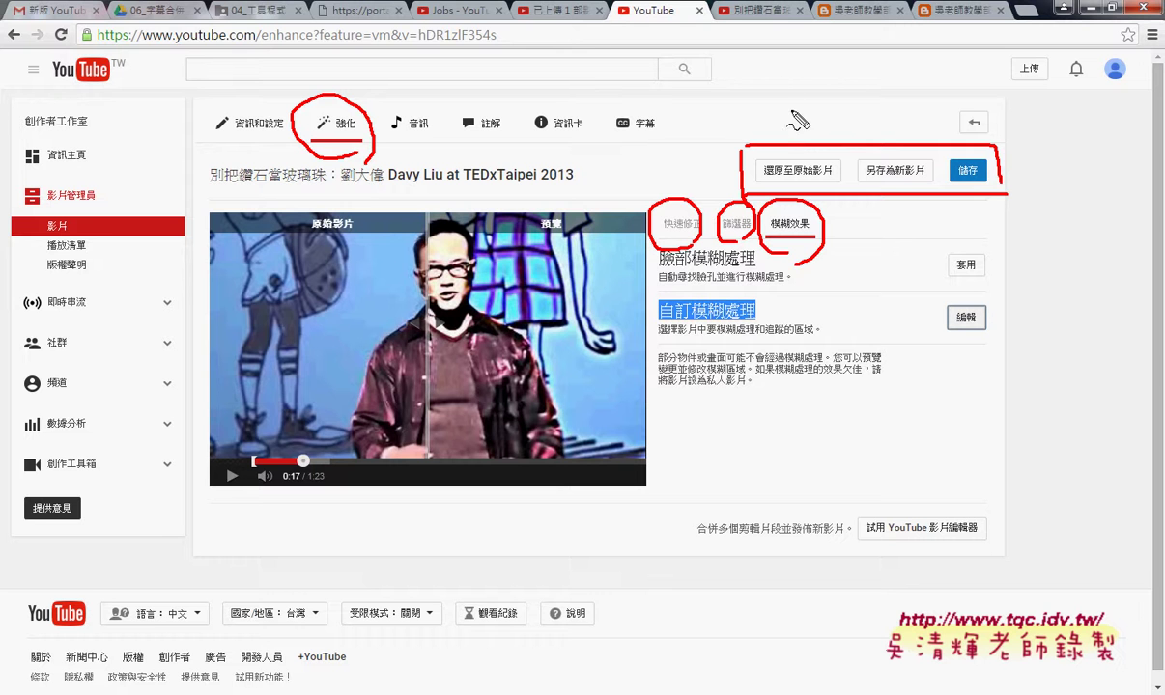
{"action": "left_click_drag", "start_coordinate": [789, 137], "coordinate": [826, 124]}
{"action": "mouse_move", "coordinate": [968, 122]}
{"action": "left_mouse_down"}
{"action": "mouse_move", "coordinate": [977, 153]}
{"action": "mouse_move", "coordinate": [1001, 119]}
{"action": "left_mouse_up"}
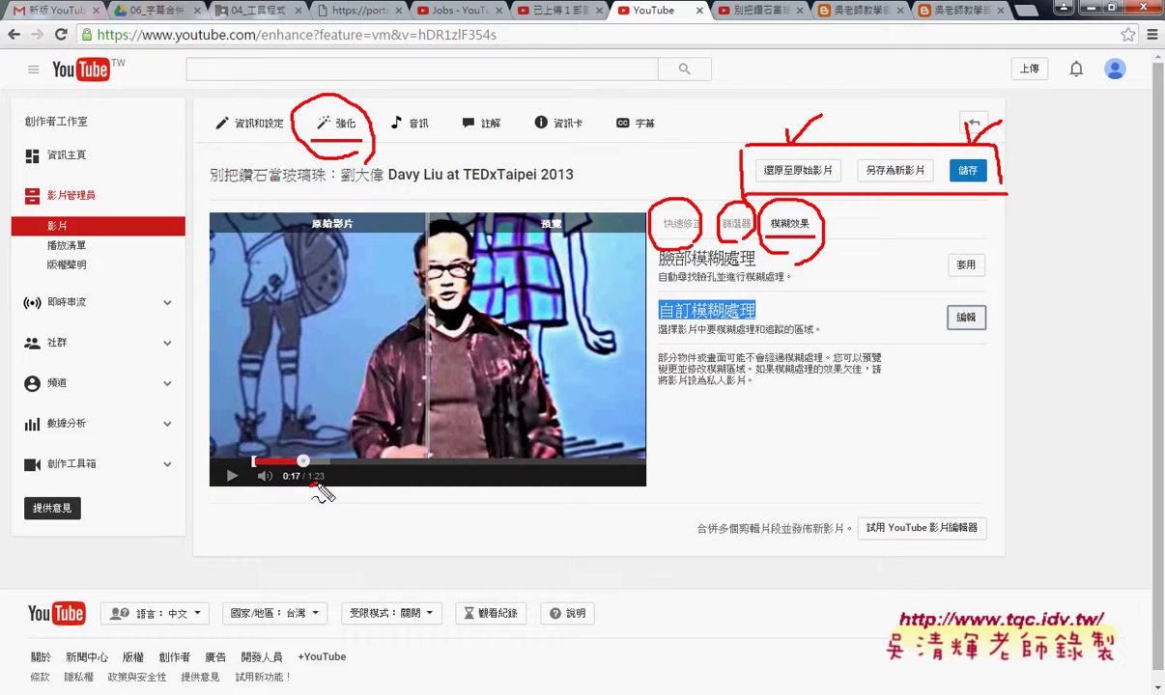
{"action": "left_click_drag", "start_coordinate": [307, 485], "coordinate": [329, 487]}
{"action": "key", "text": "Escape"}
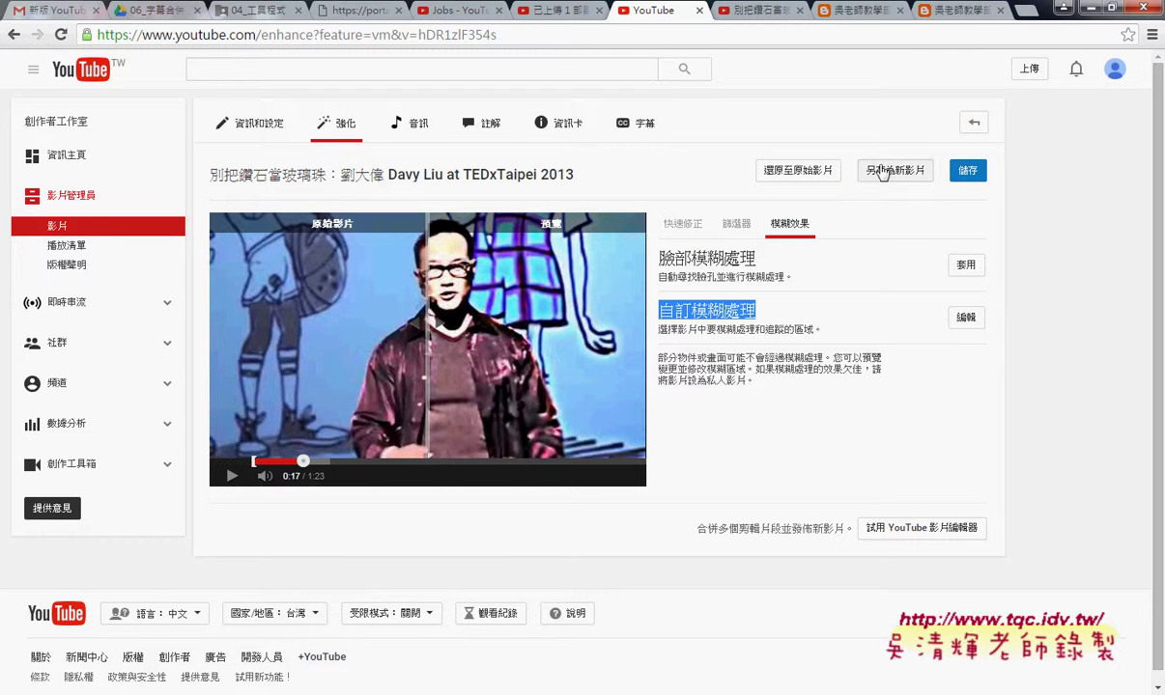
Step: Save the enhanced TEDxTaipei talk as a new video and open the 1:24 copy's watch page
{"action": "left_click", "coordinate": [924, 176]}
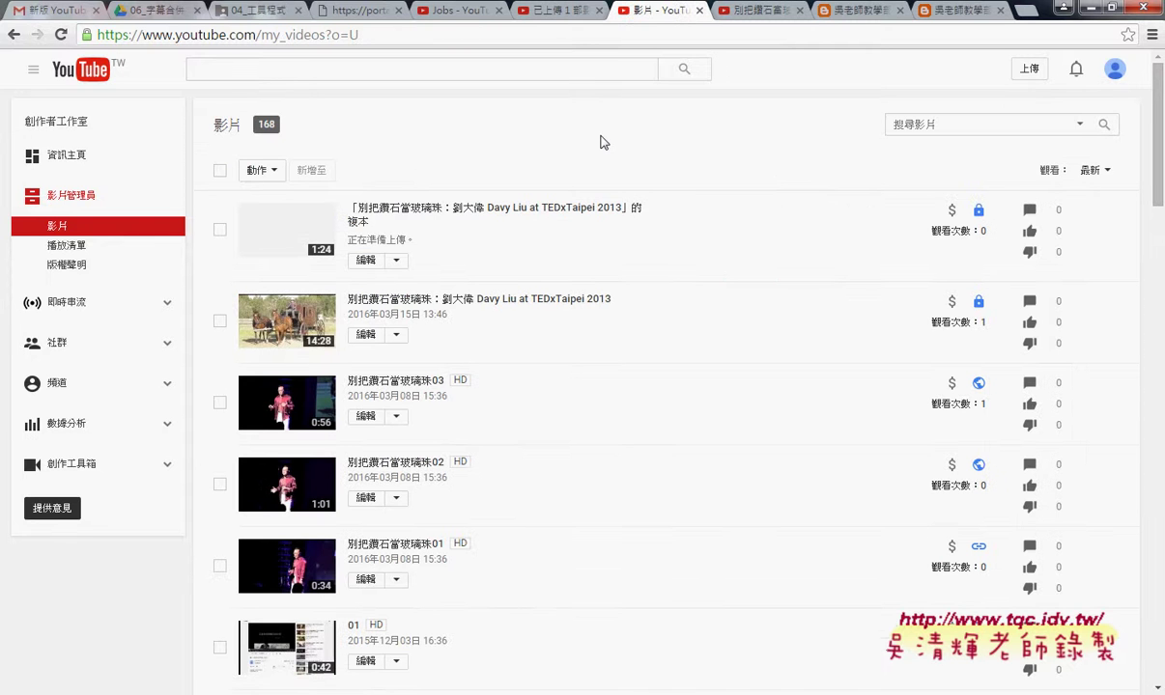
{"action": "left_click", "coordinate": [363, 214]}
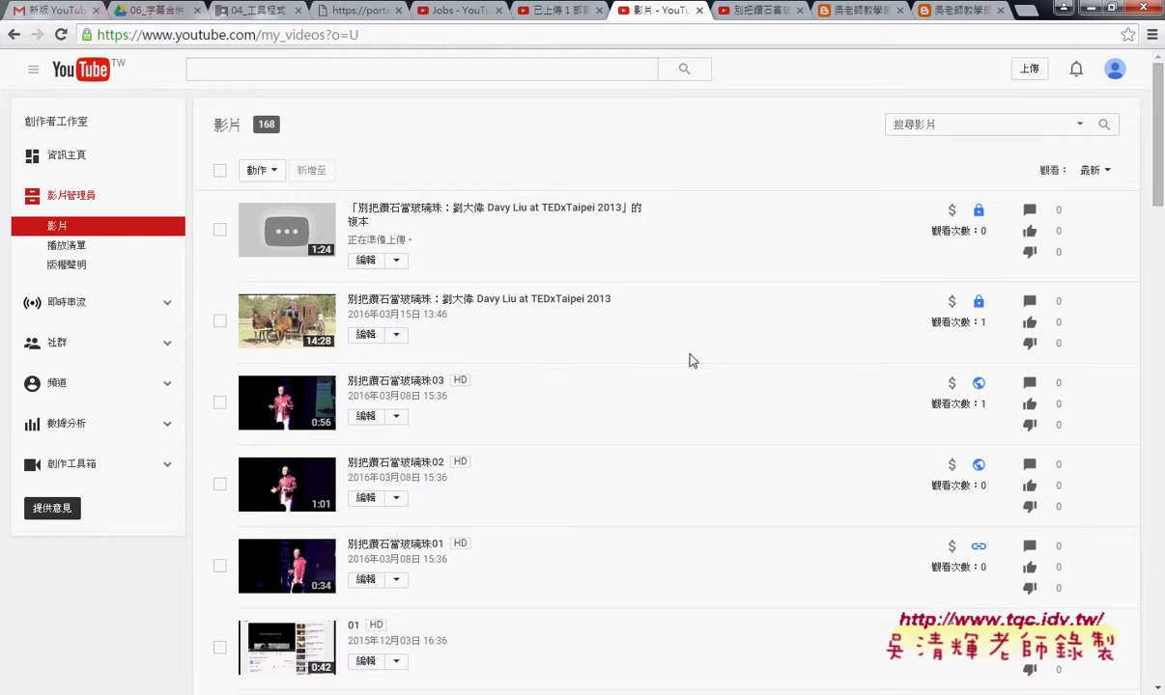
{"action": "left_click", "coordinate": [386, 214]}
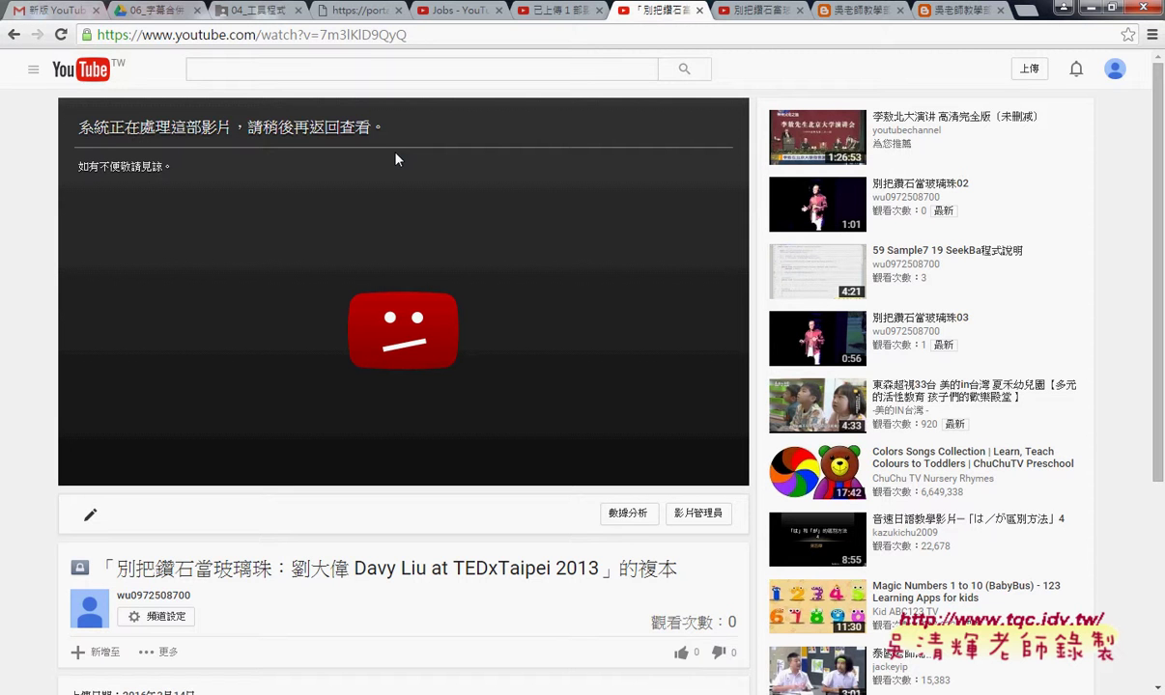
Step: Append '01' to the copy's title, making it 別把鑽石當玻璃珠01, then save and go back
{"action": "left_click", "coordinate": [90, 515]}
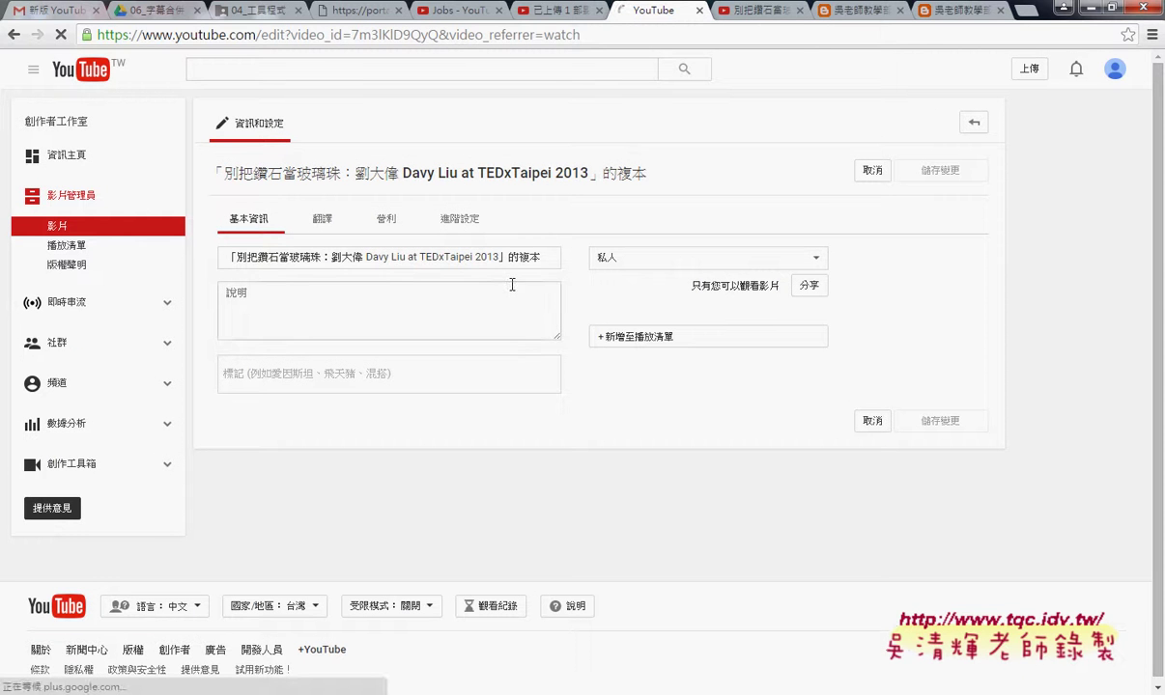
{"action": "left_click", "coordinate": [257, 256]}
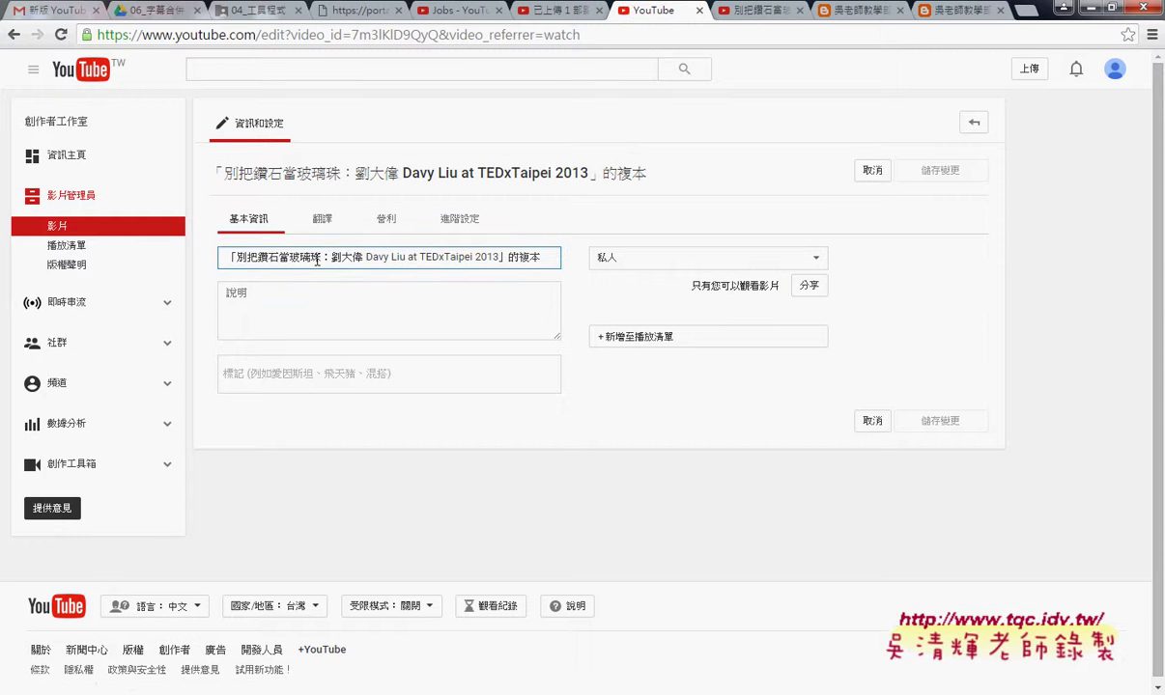
{"action": "left_click_drag", "start_coordinate": [321, 257], "coordinate": [583, 265]}
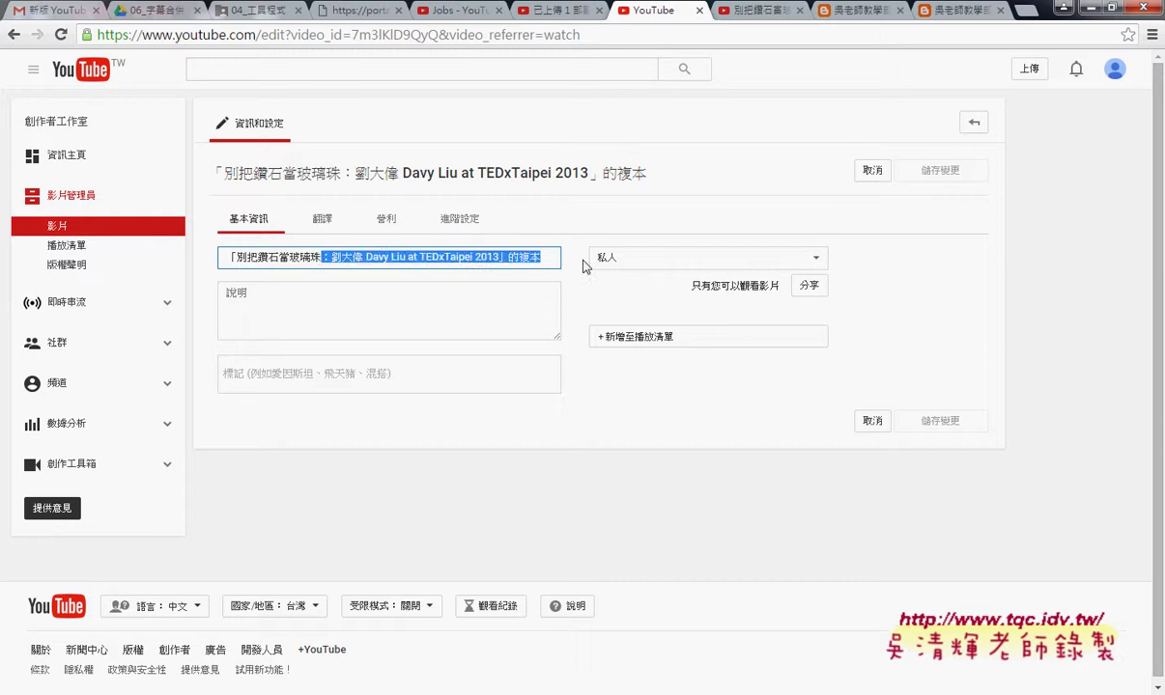
{"action": "type", "text": "01"}
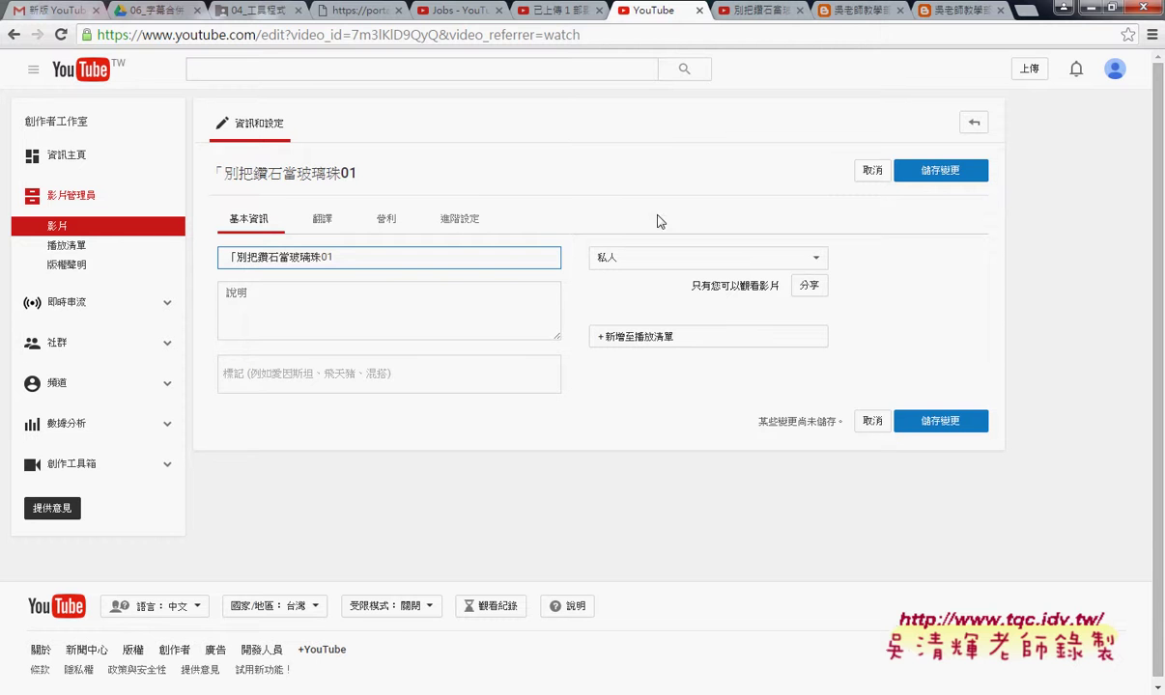
{"action": "left_click", "coordinate": [929, 170]}
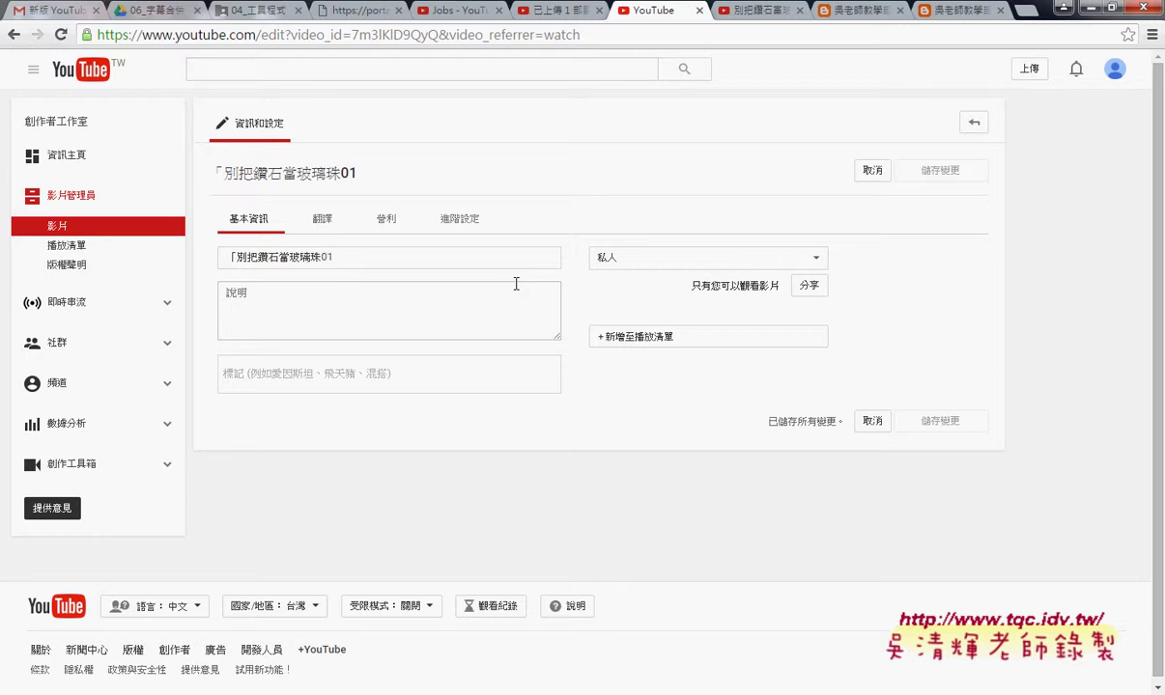
{"action": "left_click", "coordinate": [14, 33]}
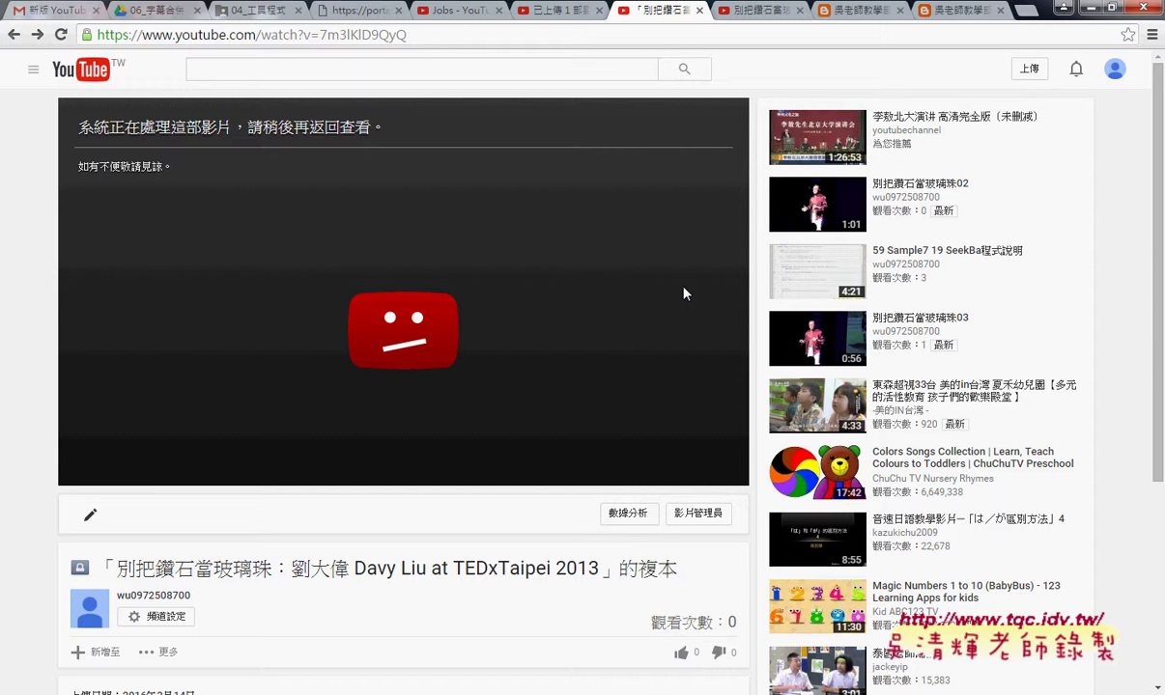
Step: Close the copy's tab, select the TEDxTaipei 2013 talk title, and return to the '1 video uploaded' page
{"action": "left_click", "coordinate": [699, 11]}
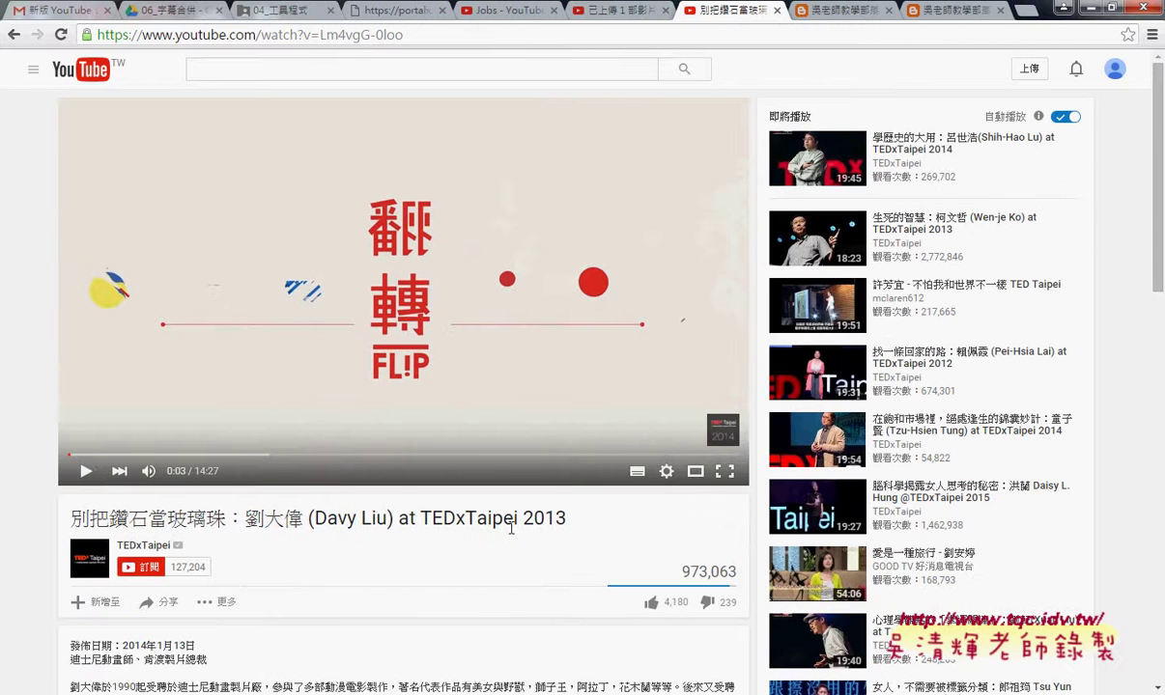
{"action": "mouse_move", "coordinate": [568, 519]}
{"action": "left_mouse_down"}
{"action": "mouse_move", "coordinate": [68, 519]}
{"action": "mouse_move", "coordinate": [148, 522]}
{"action": "left_mouse_up"}
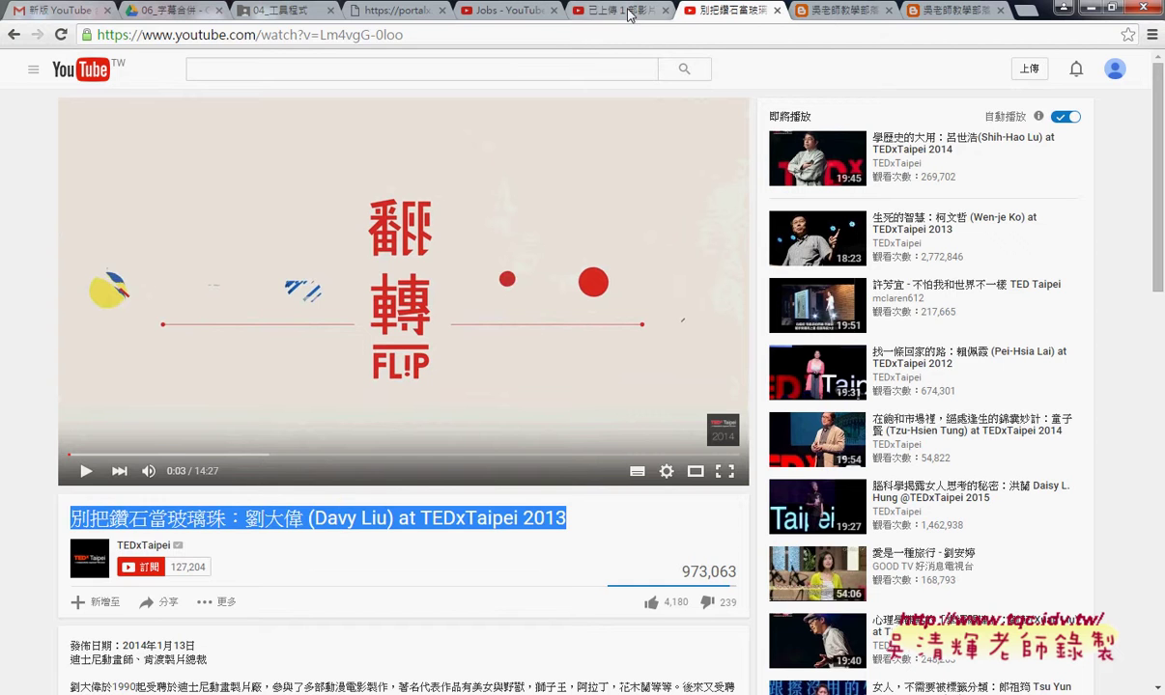
{"action": "left_click_drag", "start_coordinate": [147, 521], "coordinate": [629, 14]}
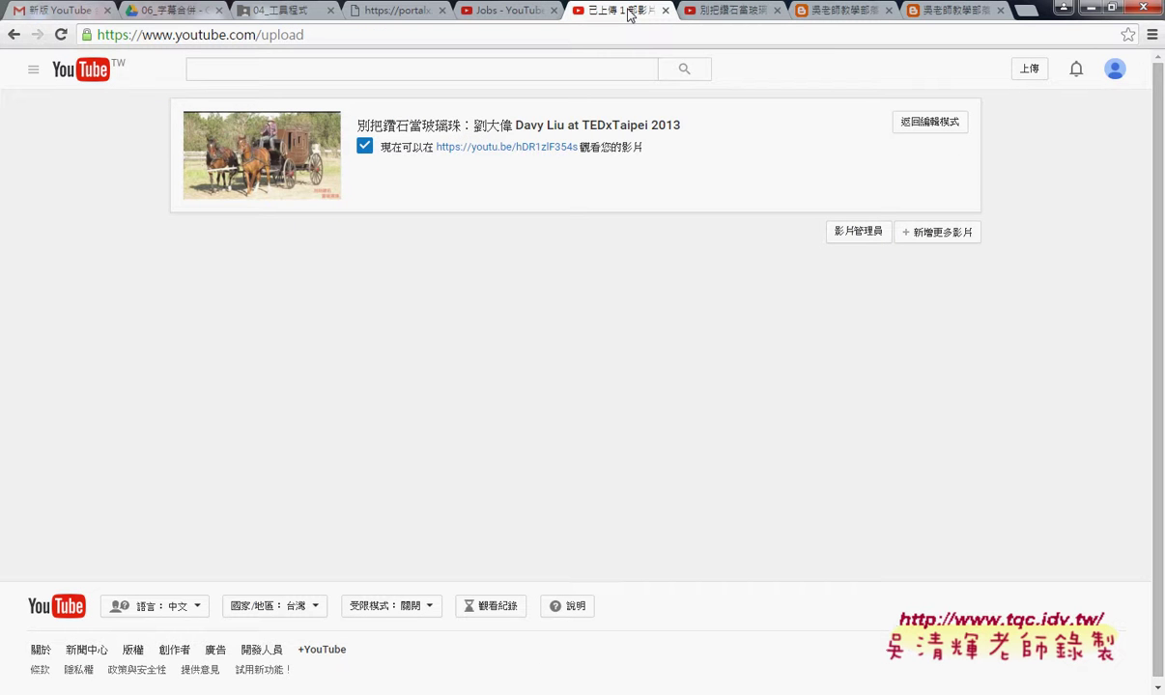